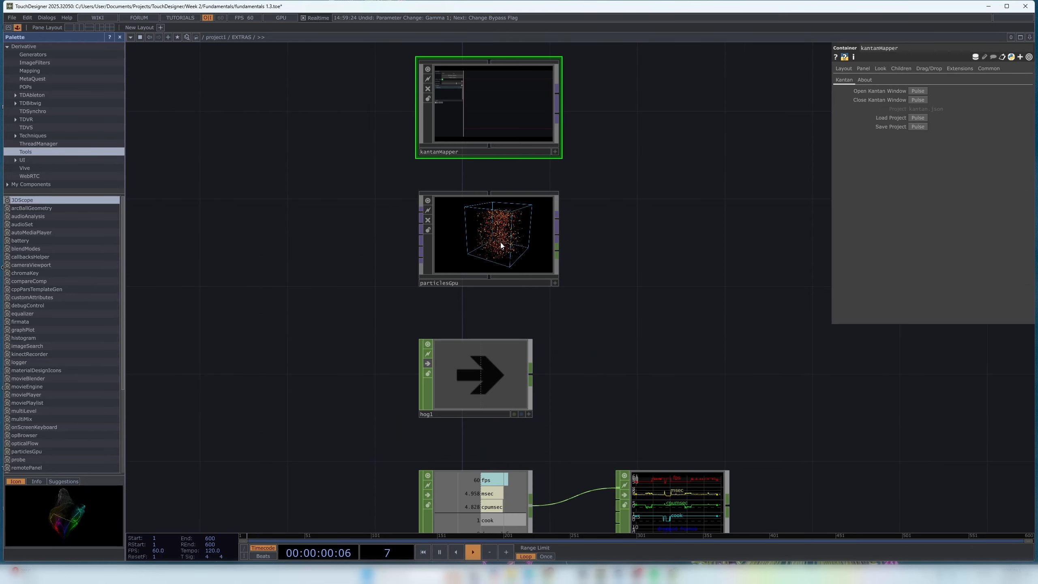
Look closely at the particlesGpu component and enter its internal network.
{"action": "left_click", "coordinate": [501, 248]}
{"action": "scroll", "coordinate": [501, 248], "scroll_direction": "up", "scroll_amount": 4}
{"action": "scroll", "coordinate": [459, 218], "scroll_direction": "down", "scroll_amount": 1}
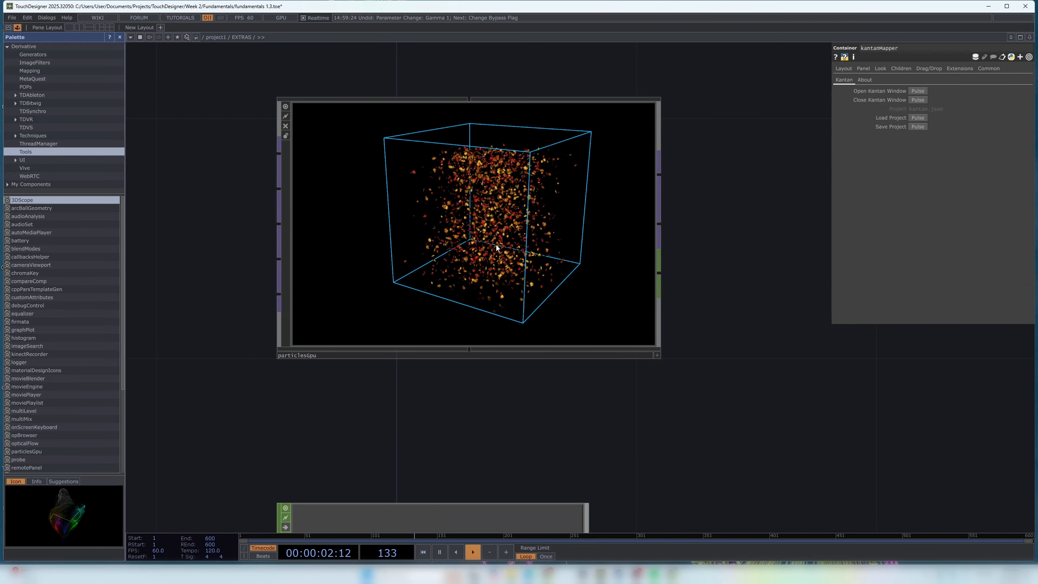
{"action": "scroll", "coordinate": [459, 218], "scroll_direction": "up", "scroll_amount": 2}
{"action": "scroll", "coordinate": [543, 289], "scroll_direction": "down", "scroll_amount": 5}
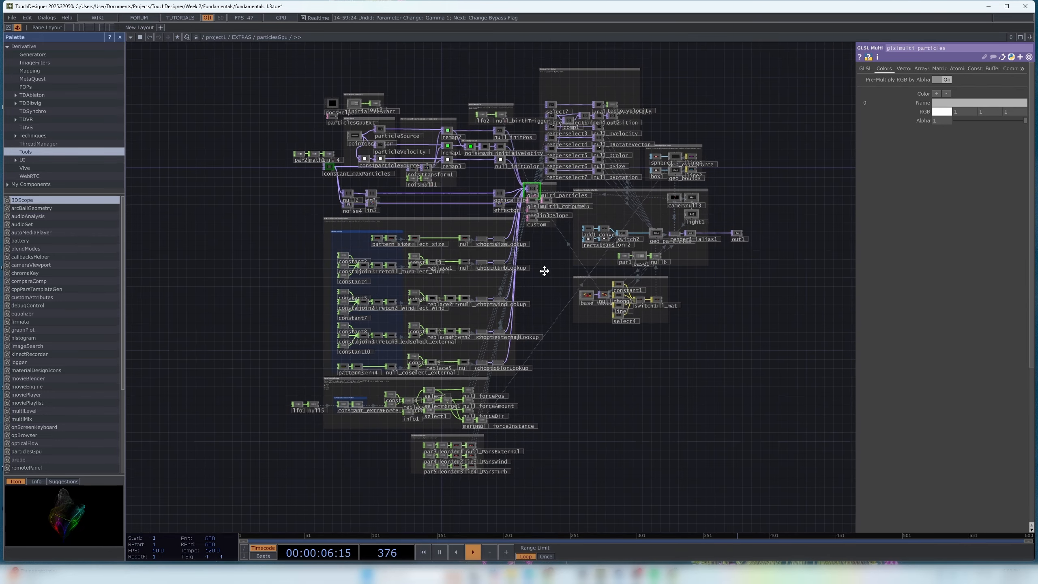
Select all operators inside particlesGpu to show the extent of the network, clear the selection, and examine how they connect.
{"action": "right_click_drag", "start_coordinate": [251, 69], "coordinate": [790, 493]}
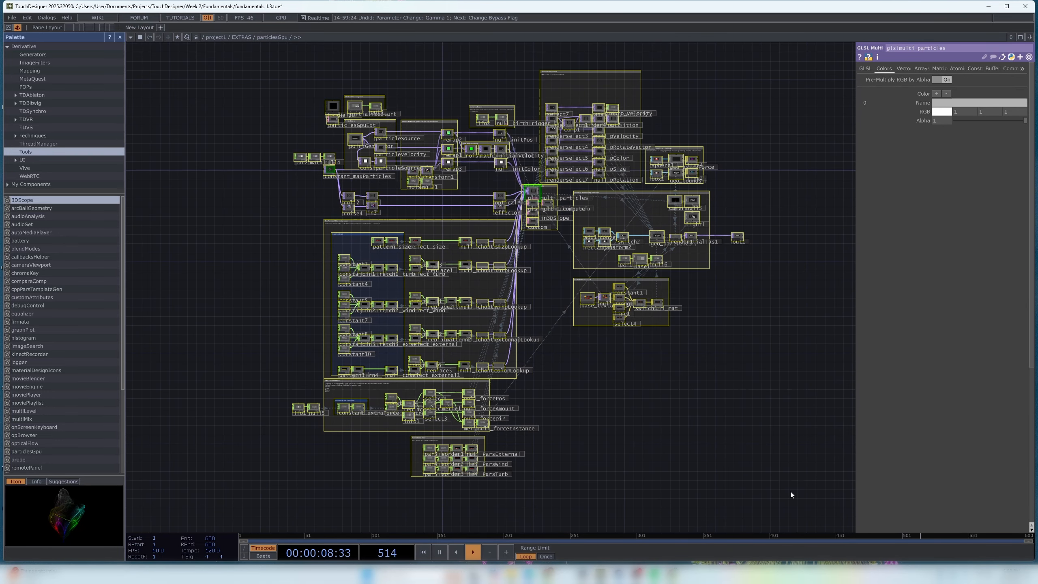
{"action": "left_click", "coordinate": [561, 286]}
{"action": "scroll", "coordinate": [512, 204], "scroll_direction": "up", "scroll_amount": 4}
{"action": "scroll", "coordinate": [511, 202], "scroll_direction": "down", "scroll_amount": 2}
{"action": "left_click_drag", "start_coordinate": [572, 272], "coordinate": [547, 254]}
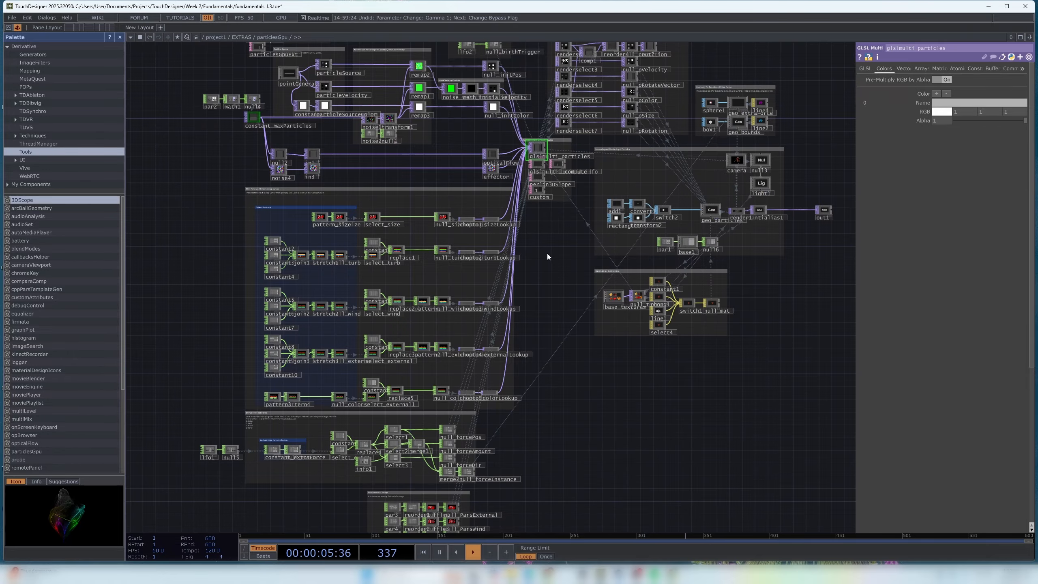
Return to the project1 level and review the example networks from the EXTRAS component down to the window1 output chain.
{"action": "left_click", "coordinate": [242, 37]}
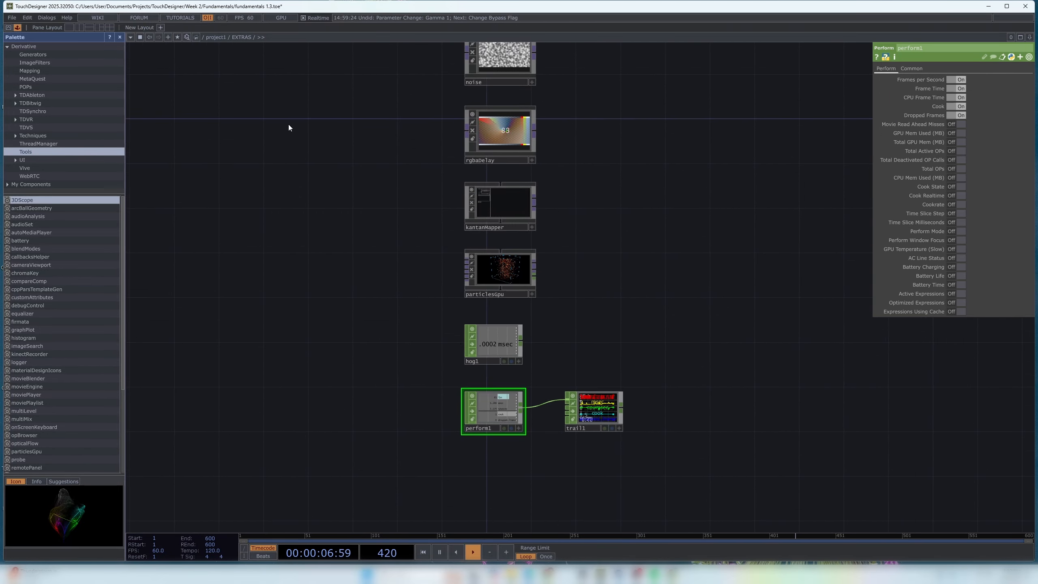
{"action": "left_click", "coordinate": [219, 37]}
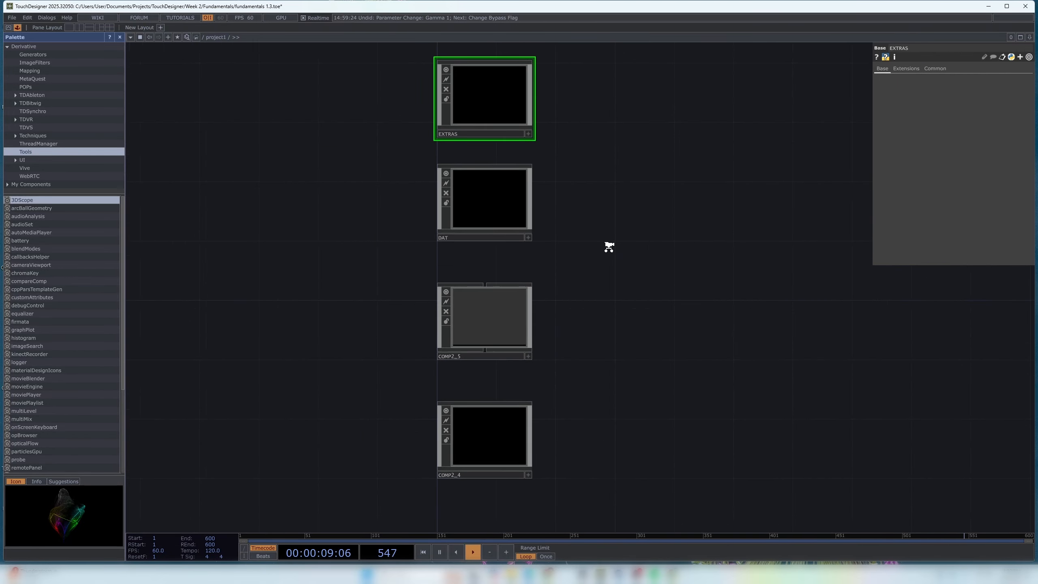
{"action": "left_click_drag", "start_coordinate": [633, 231], "coordinate": [614, 163]}
{"action": "left_click_drag", "start_coordinate": [609, 466], "coordinate": [589, 252]}
{"action": "left_click_drag", "start_coordinate": [589, 317], "coordinate": [588, 468]}
{"action": "left_click_drag", "start_coordinate": [584, 274], "coordinate": [587, 460]}
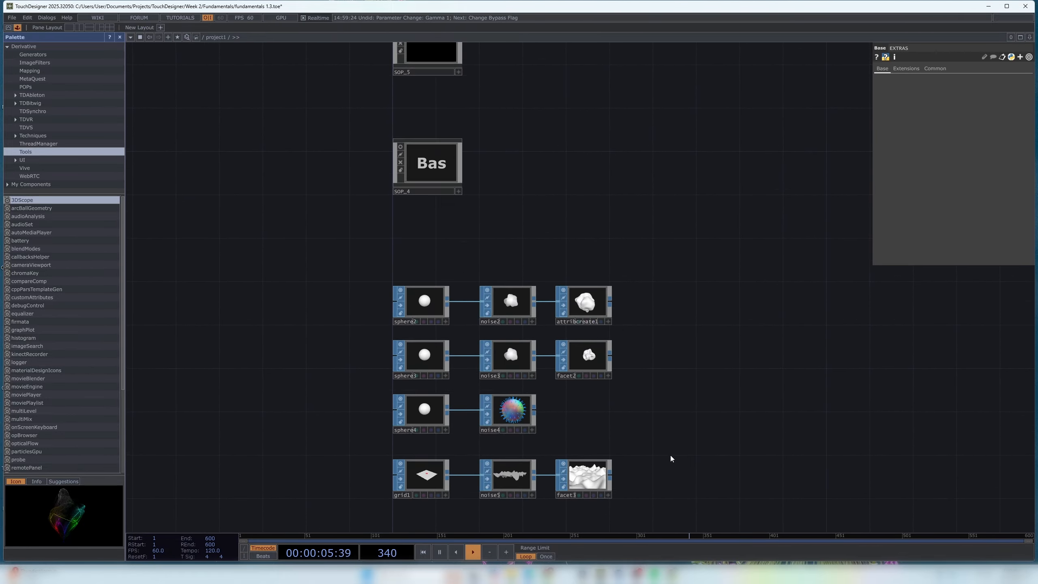
{"action": "left_click_drag", "start_coordinate": [670, 455], "coordinate": [654, 186]}
{"action": "scroll", "coordinate": [695, 297], "scroll_direction": "down", "scroll_amount": 3}
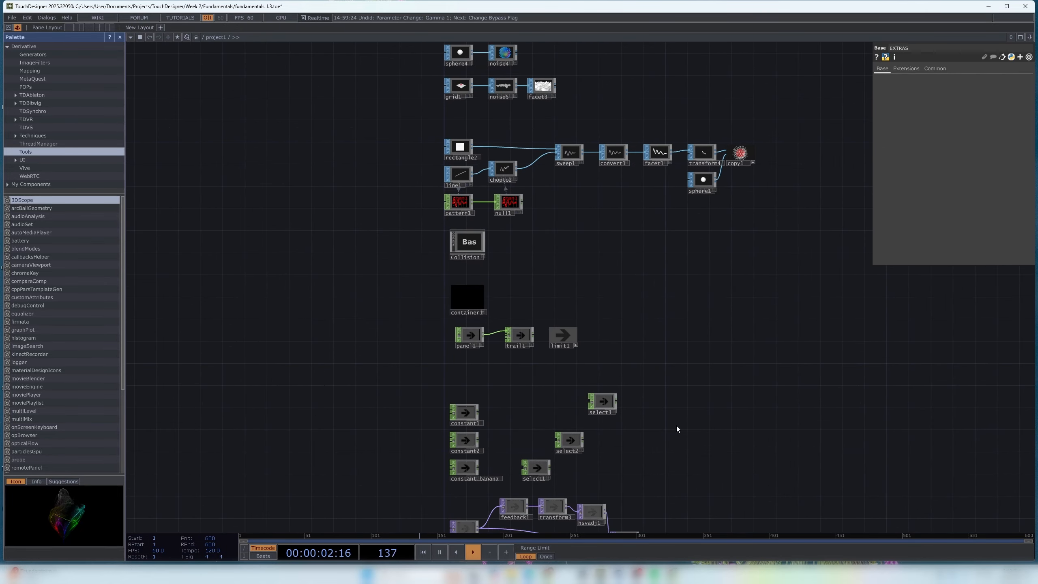
{"action": "left_click_drag", "start_coordinate": [676, 426], "coordinate": [668, 316]}
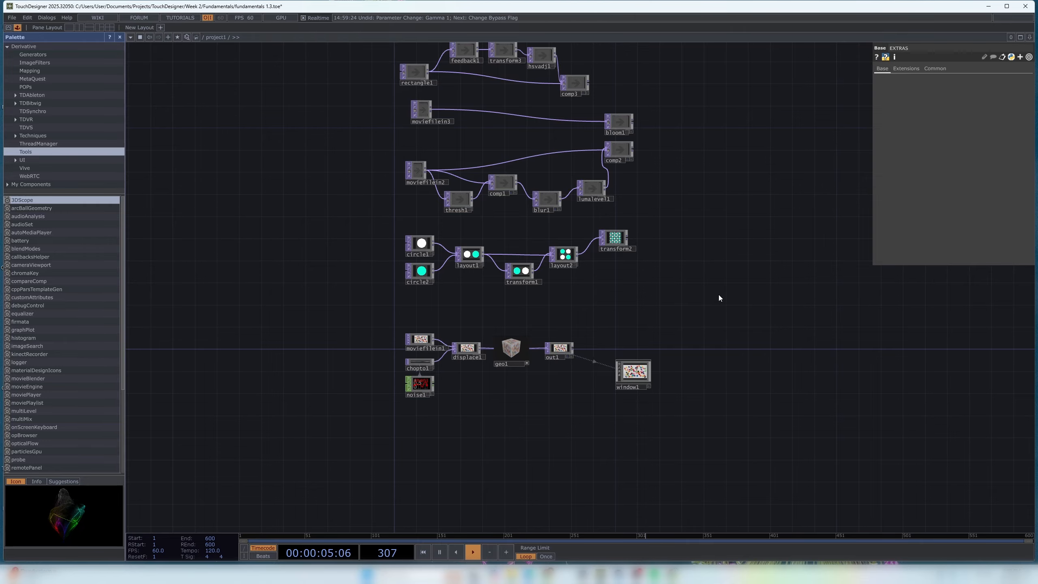
{"action": "left_click_drag", "start_coordinate": [704, 287], "coordinate": [710, 291]}
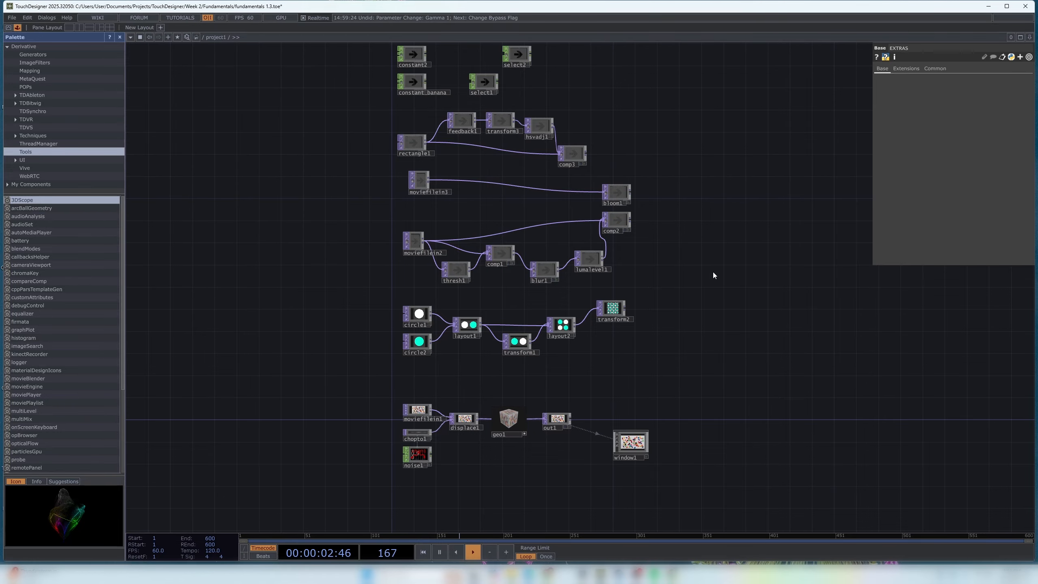
{"action": "left_click_drag", "start_coordinate": [710, 257], "coordinate": [700, 323]}
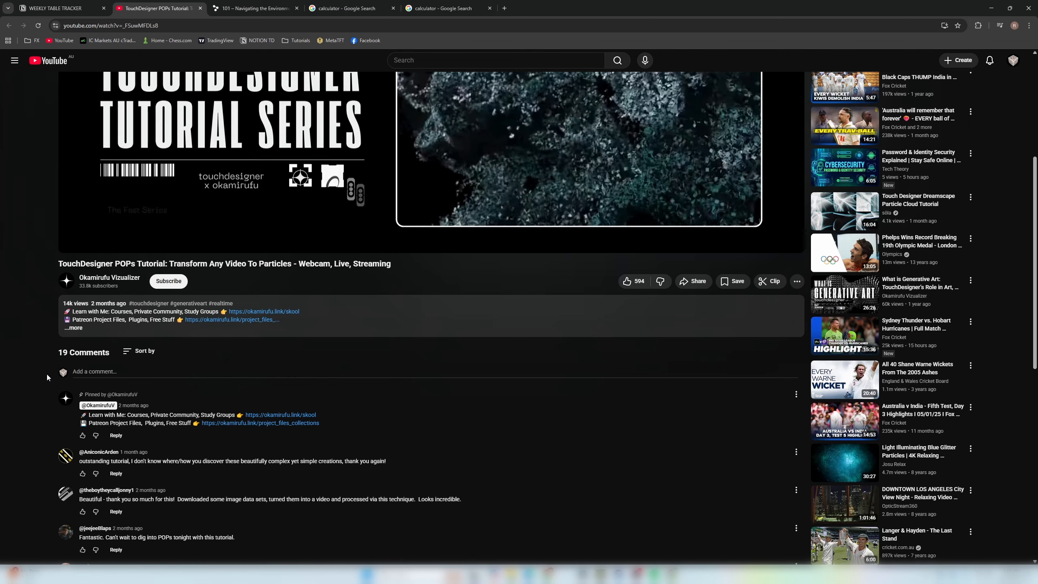
Switch to the browser and view the YouTube page of the TouchDesigner POPs video-to-particles tutorial.
{"action": "scroll", "coordinate": [47, 375], "scroll_direction": "up", "scroll_amount": 5}
{"action": "scroll", "coordinate": [50, 416], "scroll_direction": "down", "scroll_amount": 2}
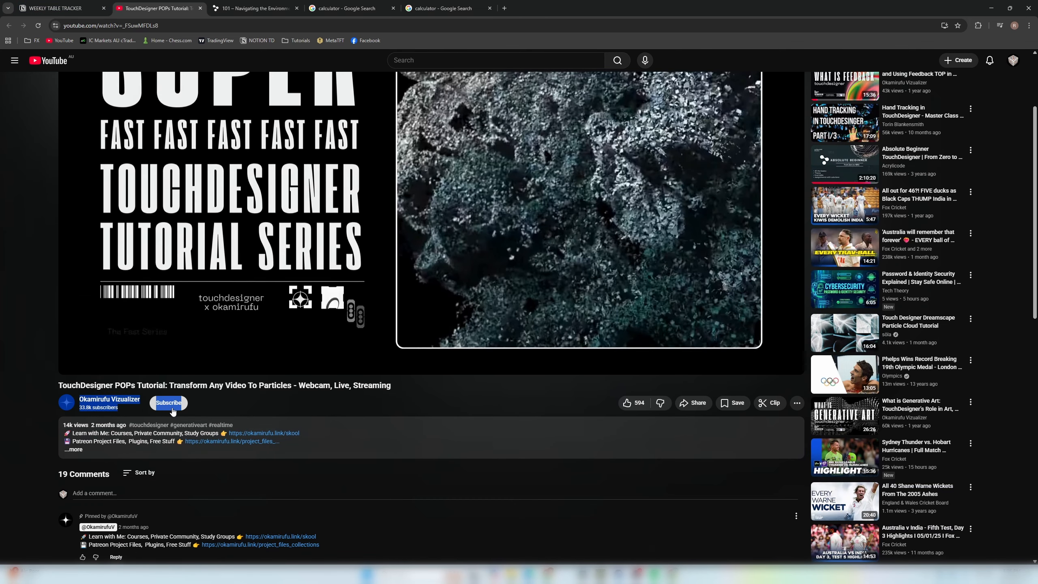
{"action": "left_click", "coordinate": [45, 403]}
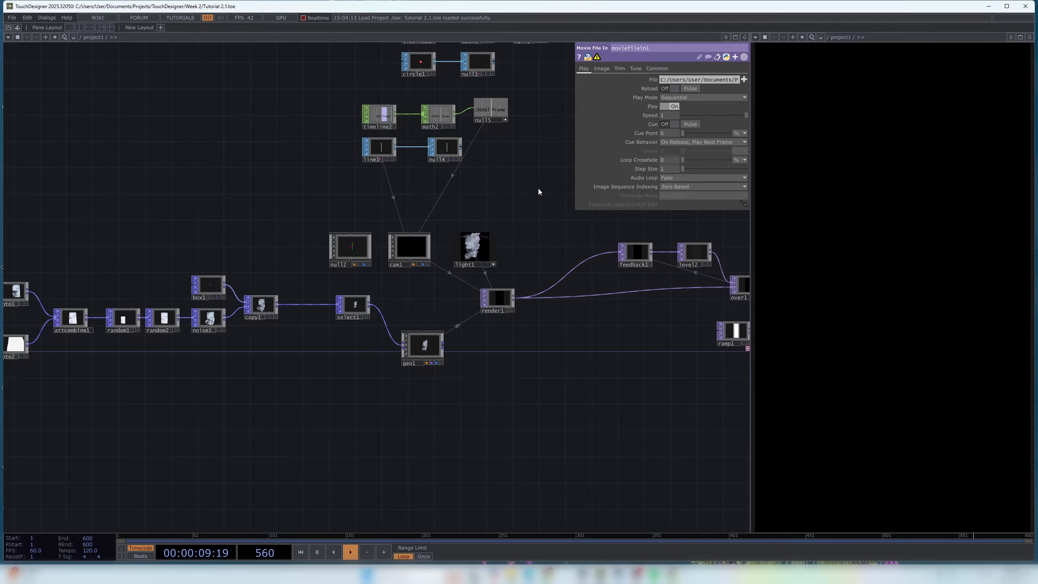
Survey the Tutorial 2.1 network in TouchDesigner and select the timeline2, math2, null5, line and null4 operators driving the camera.
{"action": "left_click_drag", "start_coordinate": [424, 219], "coordinate": [451, 245]}
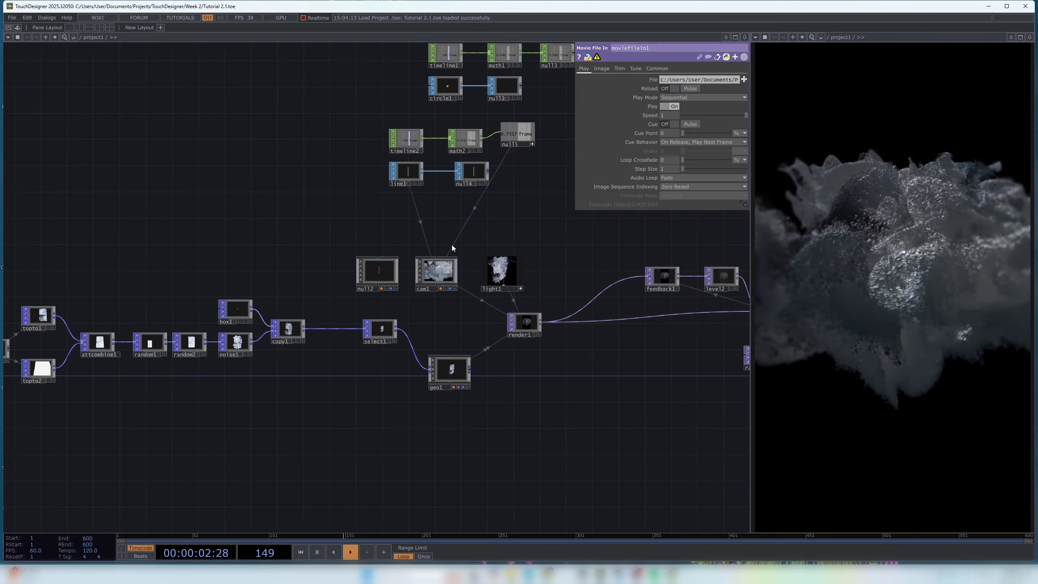
{"action": "left_click_drag", "start_coordinate": [350, 264], "coordinate": [590, 265]}
{"action": "left_click_drag", "start_coordinate": [480, 259], "coordinate": [225, 257]}
{"action": "left_click_drag", "start_coordinate": [567, 200], "coordinate": [379, 224]}
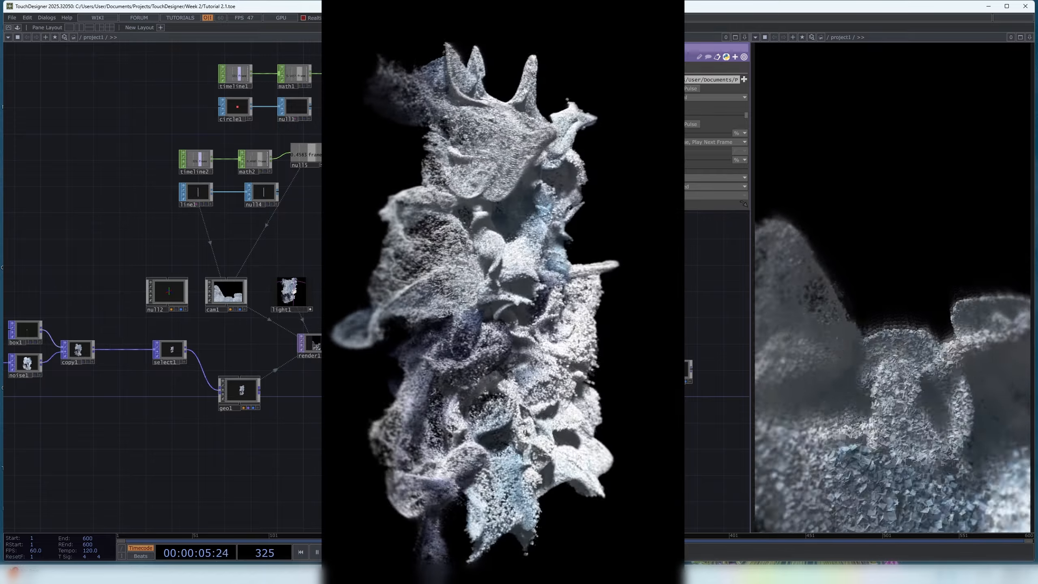
{"action": "left_click_drag", "start_coordinate": [326, 250], "coordinate": [531, 220]}
{"action": "left_click_drag", "start_coordinate": [206, 233], "coordinate": [378, 219]}
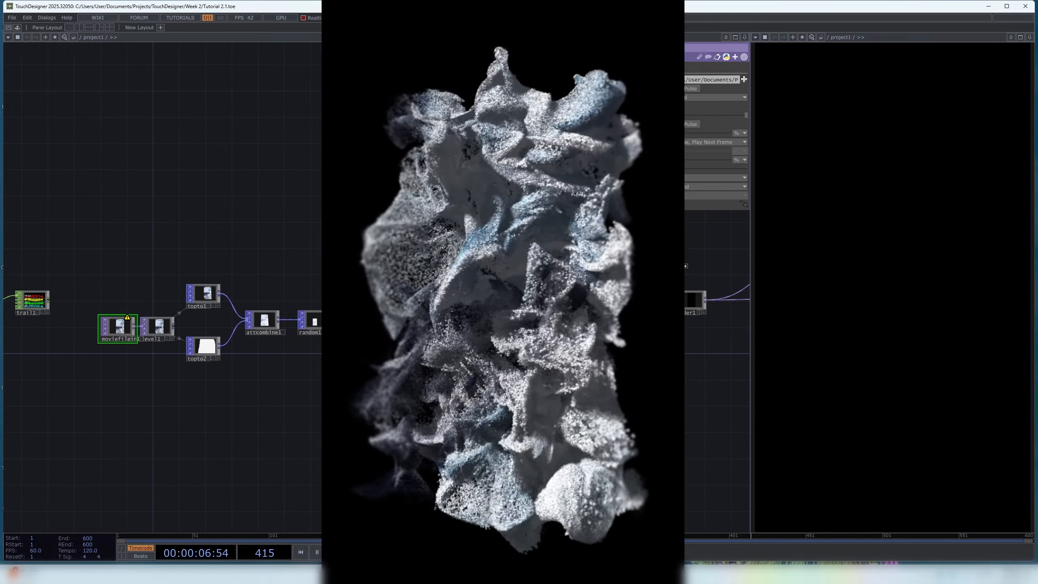
{"action": "left_click_drag", "start_coordinate": [564, 197], "coordinate": [384, 232]}
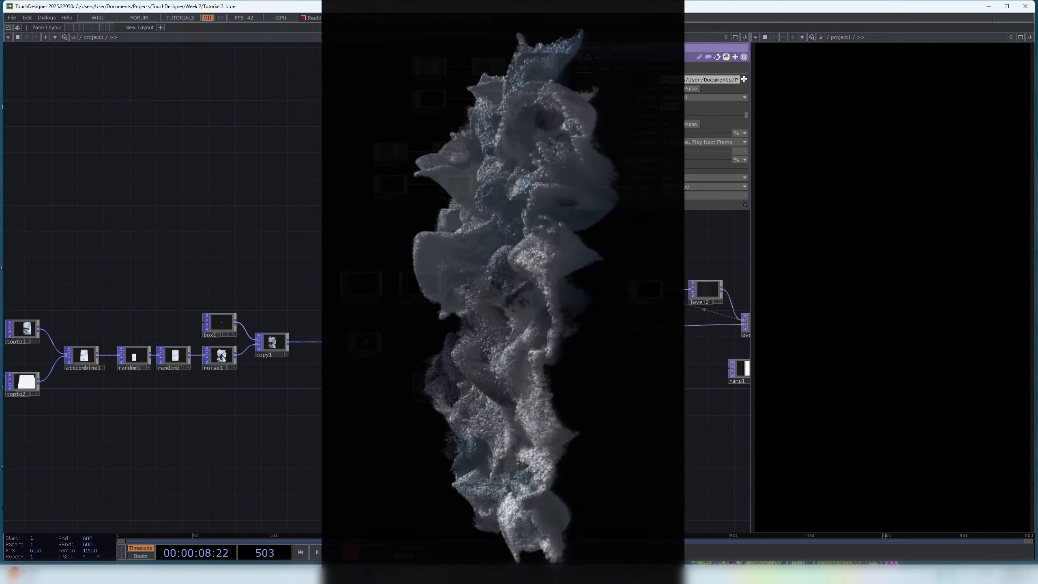
{"action": "left_click_drag", "start_coordinate": [470, 196], "coordinate": [363, 249]}
{"action": "mouse_move", "coordinate": [237, 187]}
{"action": "right_mouse_down"}
{"action": "mouse_move", "coordinate": [437, 209]}
{"action": "mouse_move", "coordinate": [457, 243]}
{"action": "right_mouse_up"}
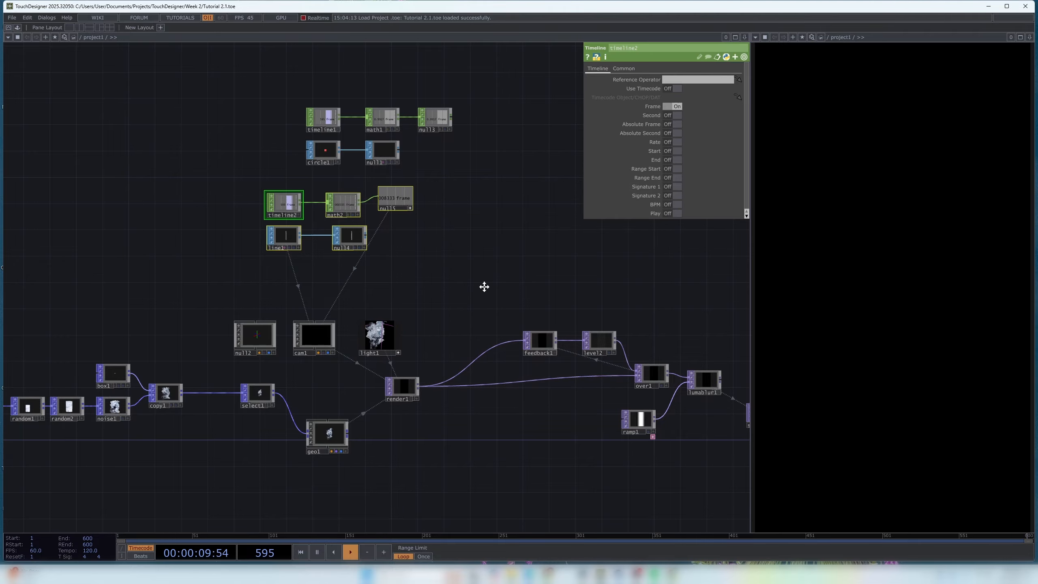
Show the moviefilein1 parameters at the start of the chain and examine its source footage.
{"action": "mouse_move", "coordinate": [195, 246]}
{"action": "left_mouse_down"}
{"action": "mouse_move", "coordinate": [271, 278]}
{"action": "mouse_move", "coordinate": [444, 188]}
{"action": "mouse_move", "coordinate": [208, 273]}
{"action": "mouse_move", "coordinate": [362, 278]}
{"action": "mouse_move", "coordinate": [426, 232]}
{"action": "left_mouse_up"}
{"action": "left_click_drag", "start_coordinate": [367, 264], "coordinate": [450, 241]}
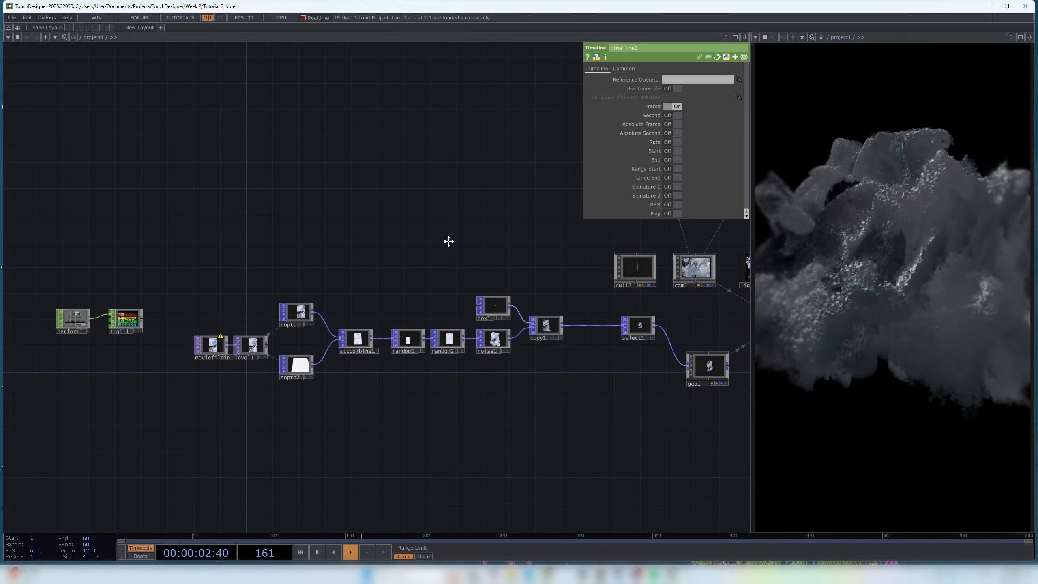
{"action": "mouse_move", "coordinate": [262, 283]}
{"action": "left_mouse_down"}
{"action": "mouse_move", "coordinate": [324, 269]}
{"action": "mouse_move", "coordinate": [135, 300]}
{"action": "left_mouse_up"}
{"action": "mouse_move", "coordinate": [617, 248]}
{"action": "left_mouse_down"}
{"action": "mouse_move", "coordinate": [400, 282]}
{"action": "mouse_move", "coordinate": [342, 304]}
{"action": "left_mouse_up"}
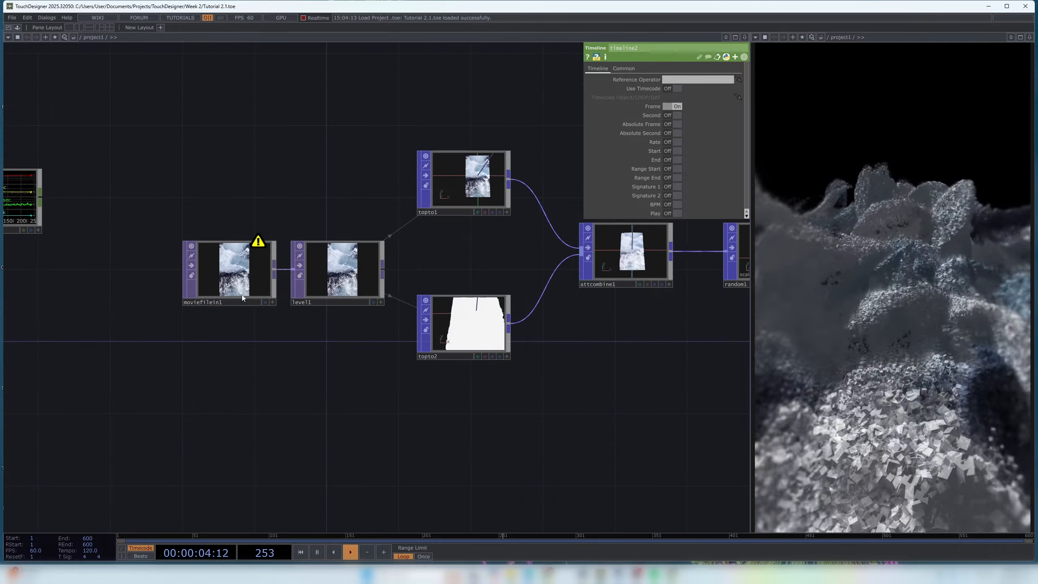
{"action": "scroll", "coordinate": [215, 326], "scroll_direction": "up", "scroll_amount": 3}
{"action": "left_click", "coordinate": [267, 253]}
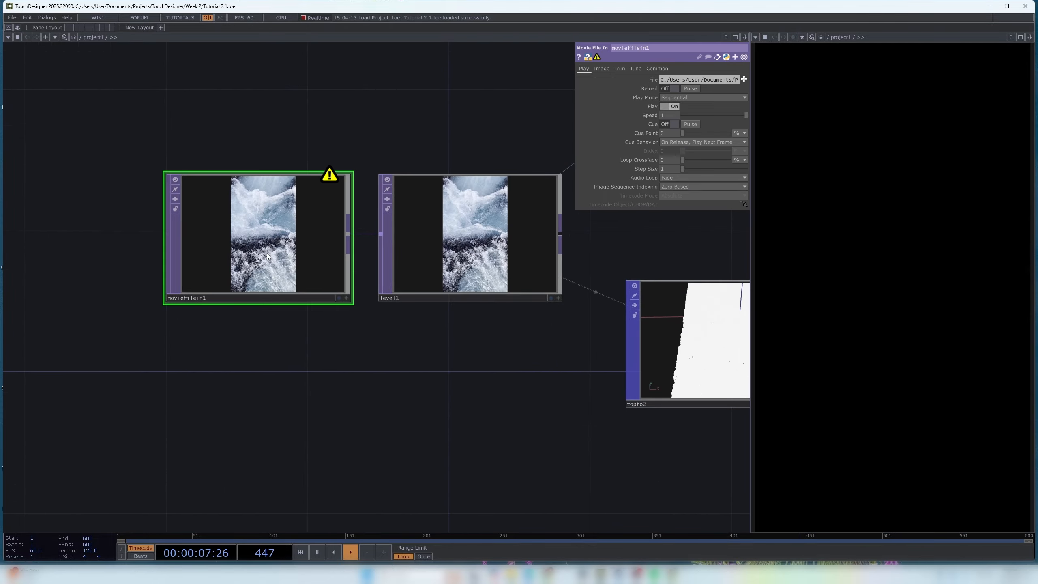
{"action": "scroll", "coordinate": [266, 253], "scroll_direction": "up", "scroll_amount": 5}
{"action": "left_click_drag", "start_coordinate": [275, 441], "coordinate": [450, 462]}
{"action": "scroll", "coordinate": [442, 323], "scroll_direction": "down", "scroll_amount": 5}
{"action": "left_click_drag", "start_coordinate": [557, 416], "coordinate": [300, 417]}
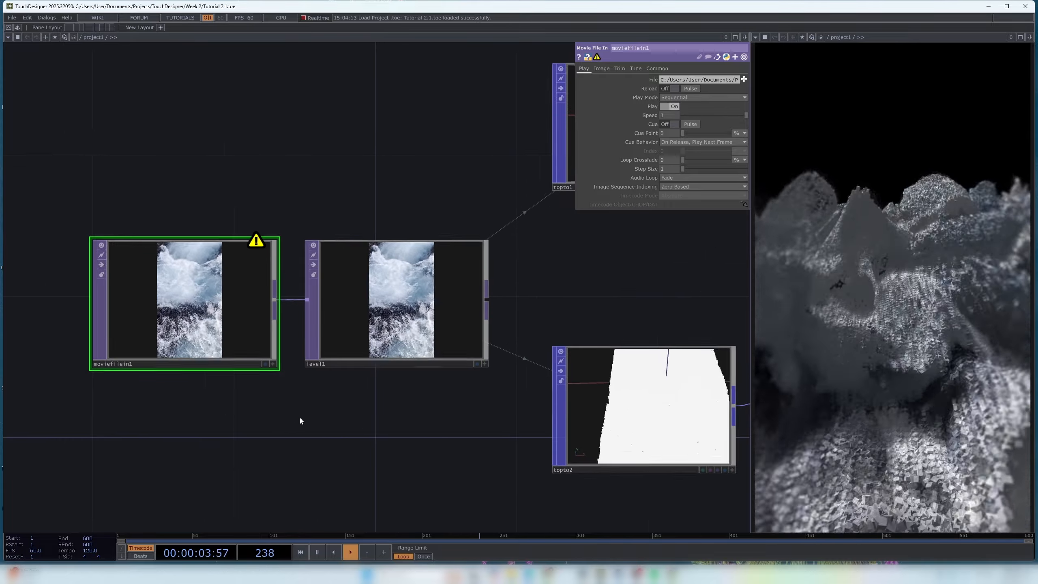
Inspect the level1 parameters and the First RGBA Contains setting of topto1.
{"action": "left_click", "coordinate": [210, 304]}
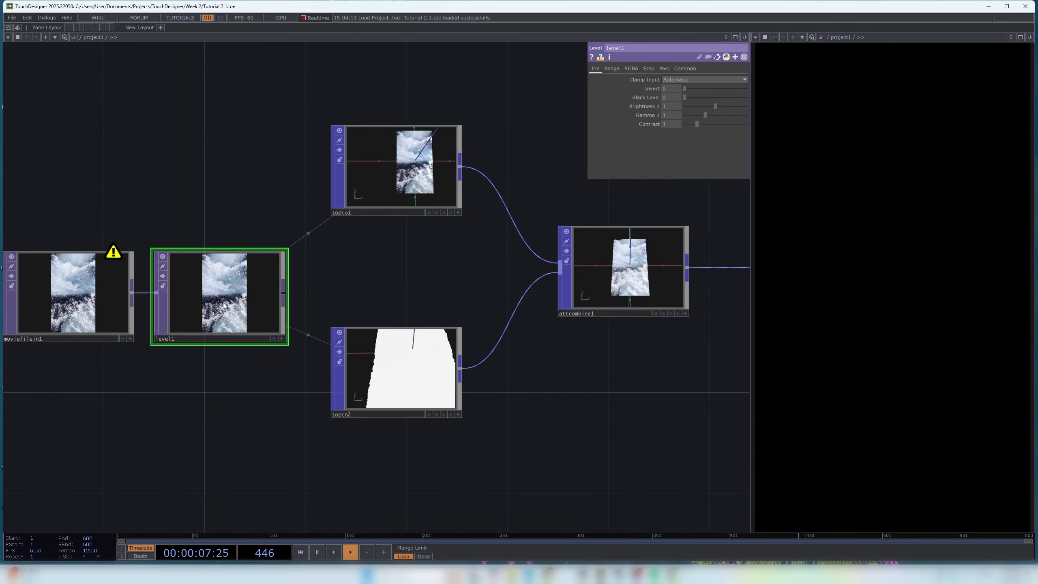
{"action": "left_click_drag", "start_coordinate": [370, 263], "coordinate": [282, 247]}
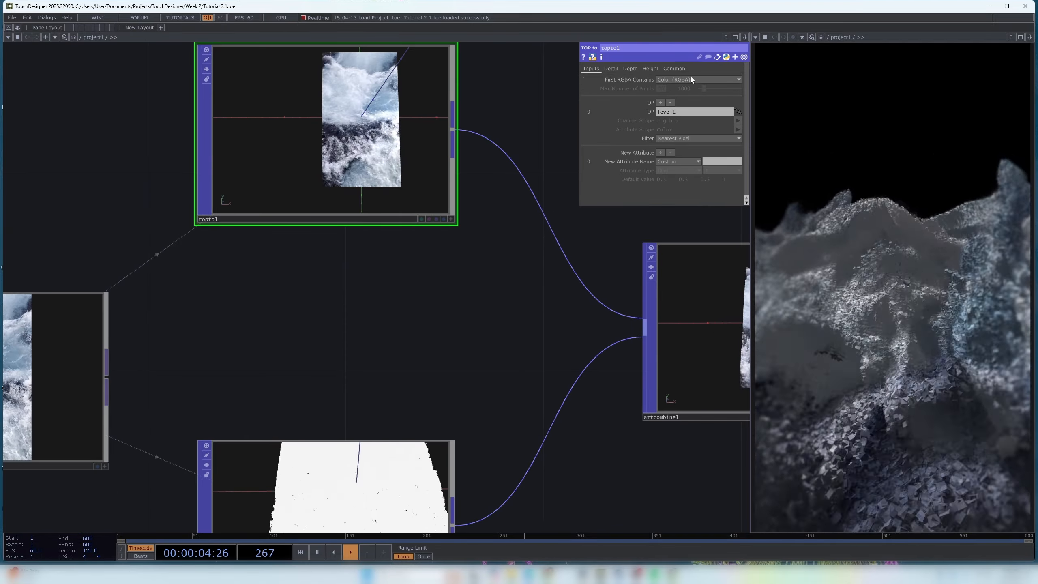
{"action": "left_click", "coordinate": [690, 79]}
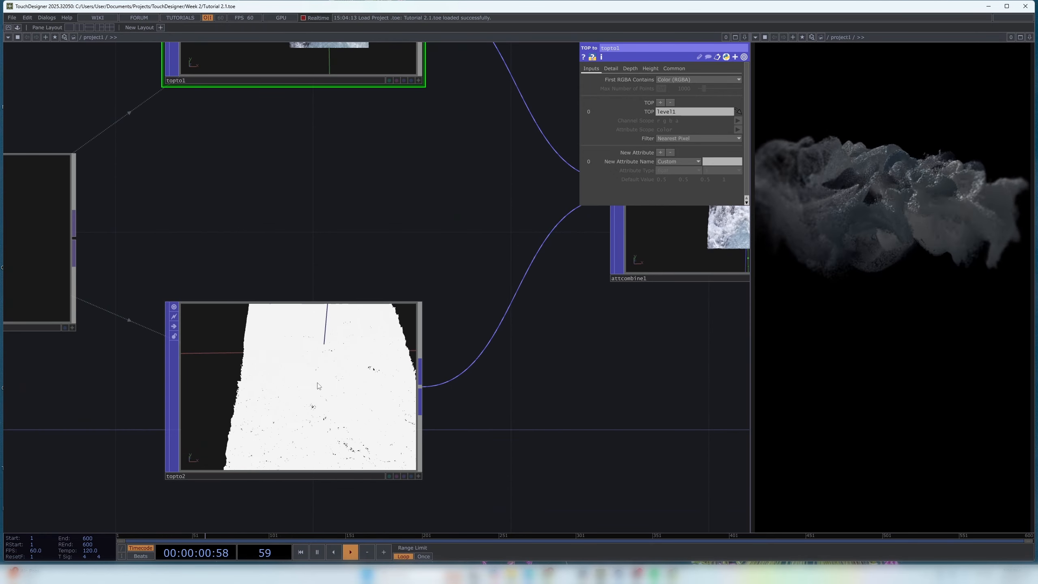
Inspect the topto2 input parameters and examine its height point cloud up close.
{"action": "left_click_drag", "start_coordinate": [401, 184], "coordinate": [506, 88]}
{"action": "scroll", "coordinate": [413, 272], "scroll_direction": "up", "scroll_amount": 5}
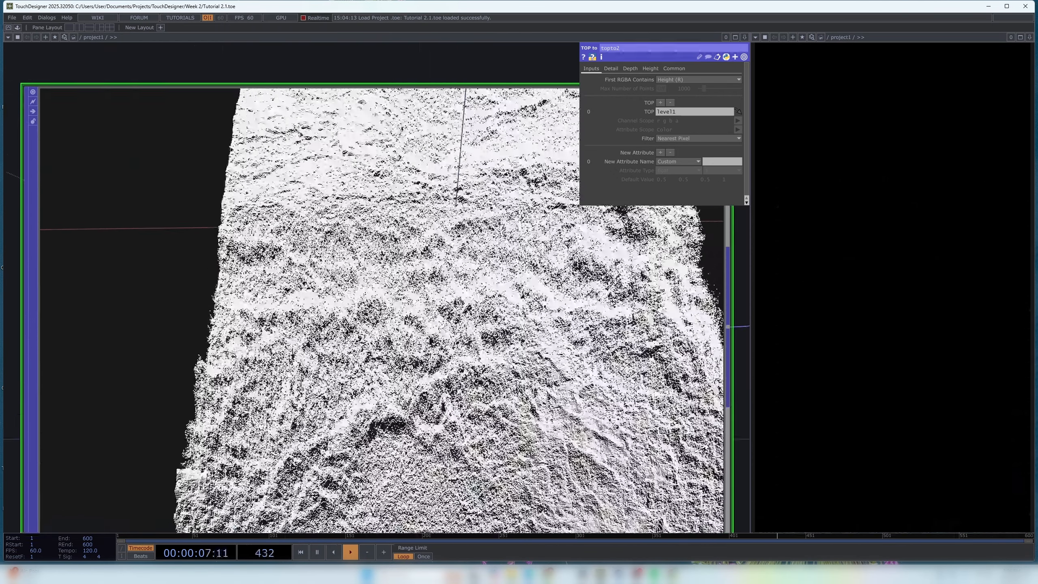
{"action": "scroll", "coordinate": [436, 322], "scroll_direction": "down", "scroll_amount": 5}
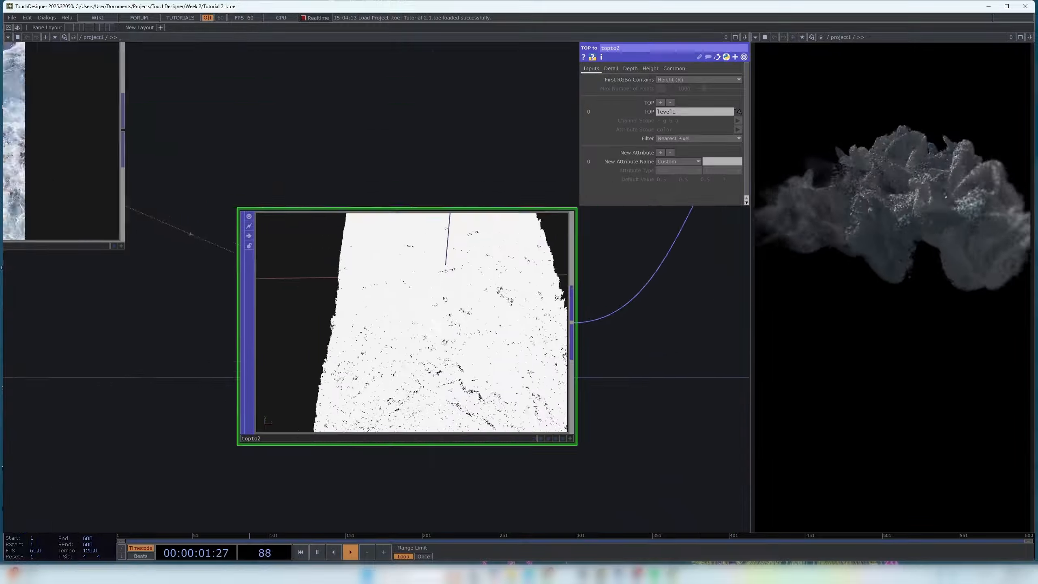
Activate the attcombine1 viewer and orbit the combined point cloud to examine its colour and depth.
{"action": "left_click_drag", "start_coordinate": [462, 208], "coordinate": [606, 238]}
{"action": "left_click_drag", "start_coordinate": [466, 180], "coordinate": [221, 262]}
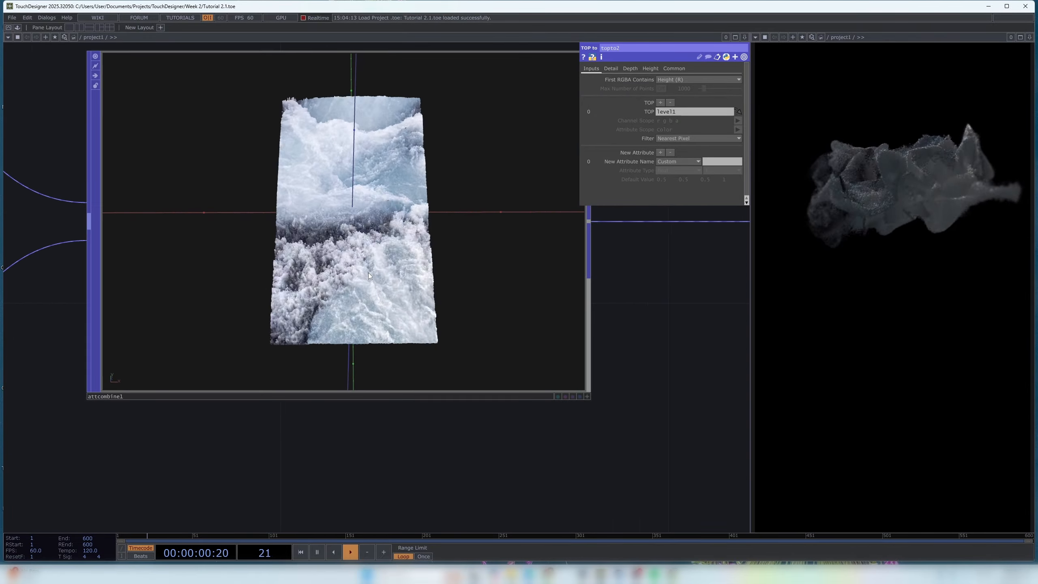
{"action": "left_click", "coordinate": [587, 396]}
{"action": "left_click_drag", "start_coordinate": [519, 339], "coordinate": [391, 302]}
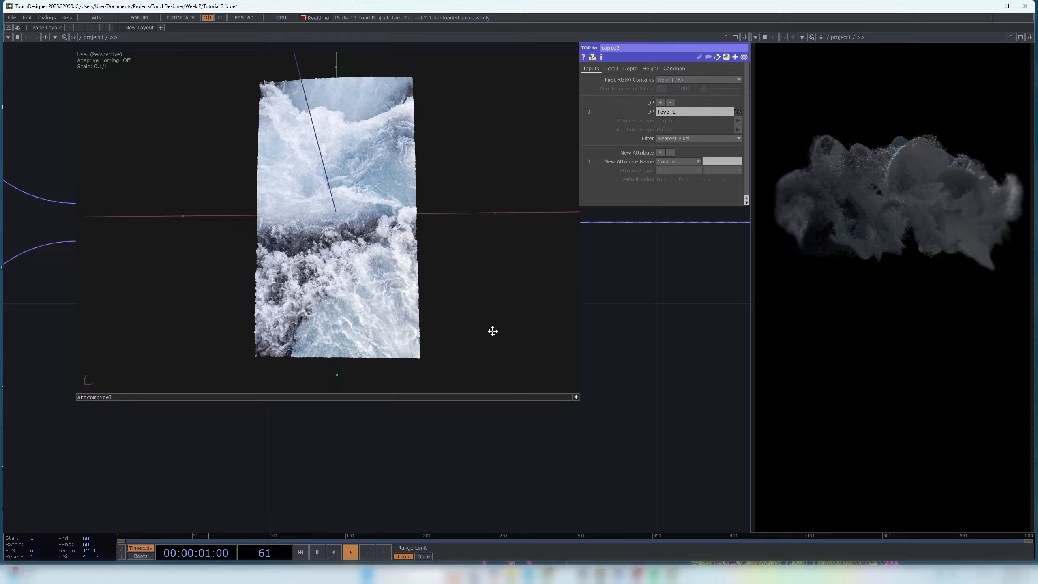
{"action": "scroll", "coordinate": [294, 359], "scroll_direction": "down", "scroll_amount": 5}
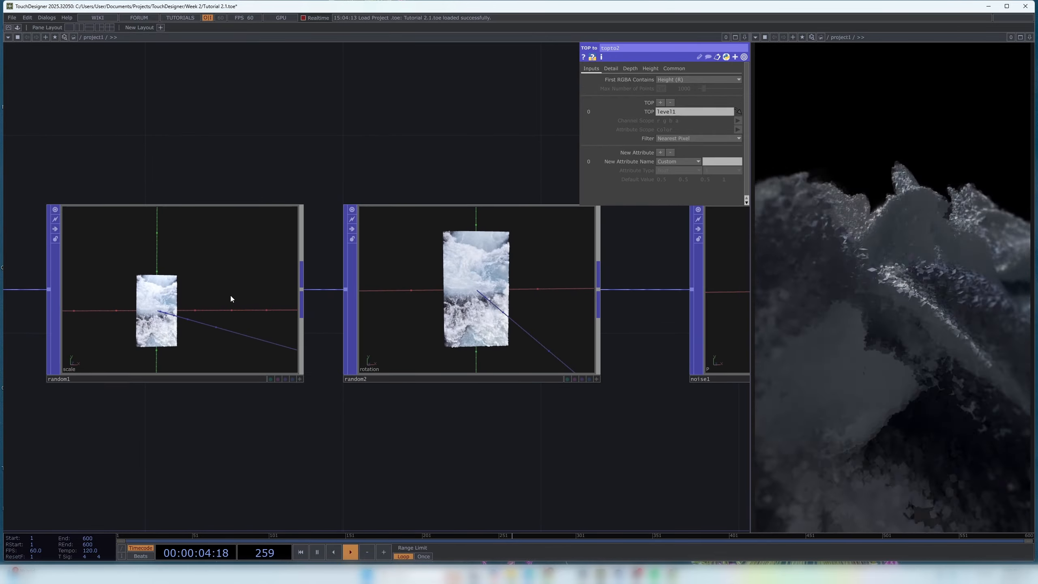
Compare the parameters of random1 and random2, checking their scale and rotation output attributes.
{"action": "left_click", "coordinate": [230, 299]}
{"action": "left_click", "coordinate": [528, 304]}
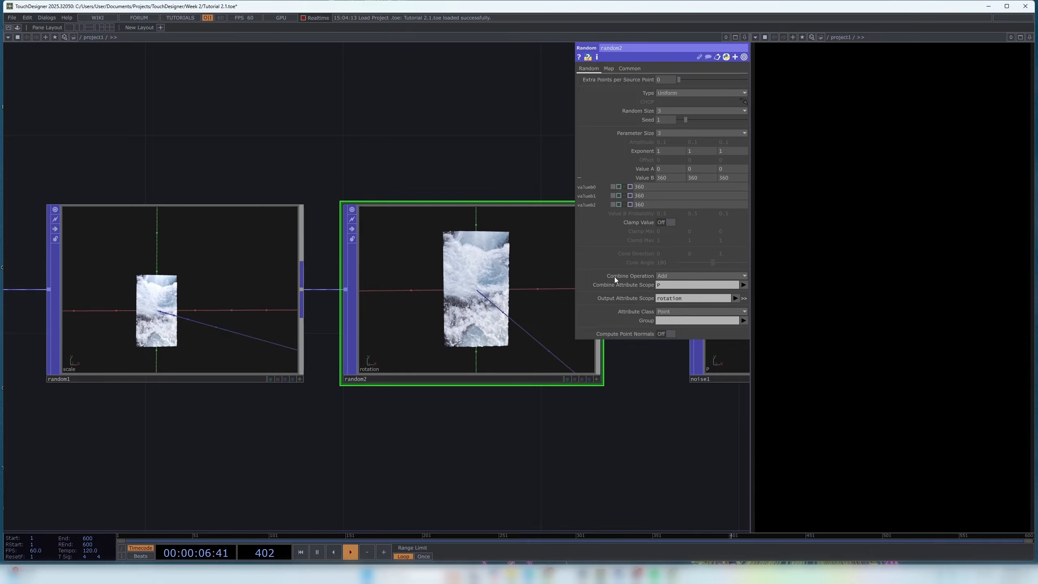
{"action": "left_click", "coordinate": [187, 319]}
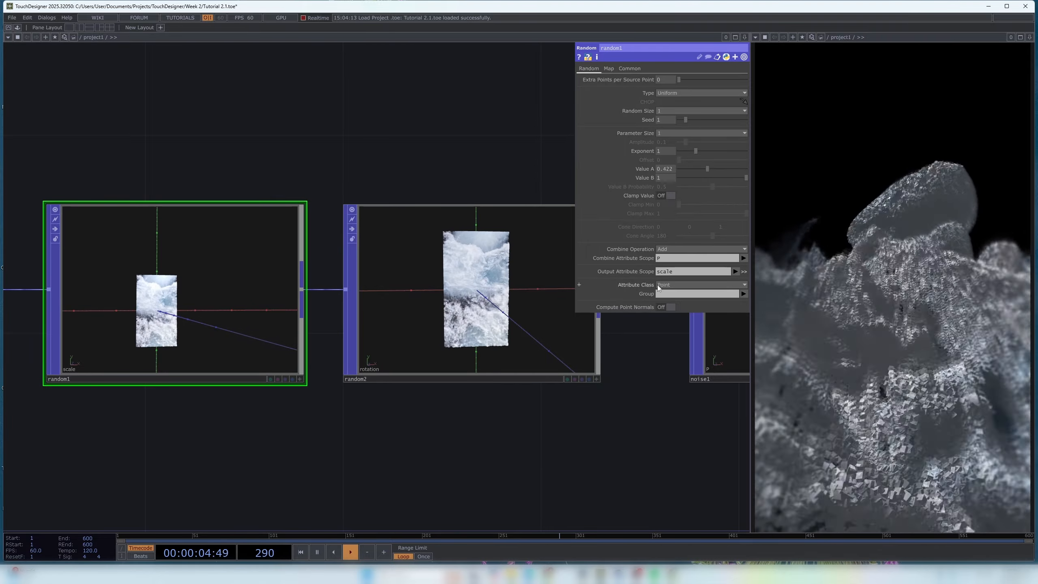
{"action": "left_click", "coordinate": [490, 316]}
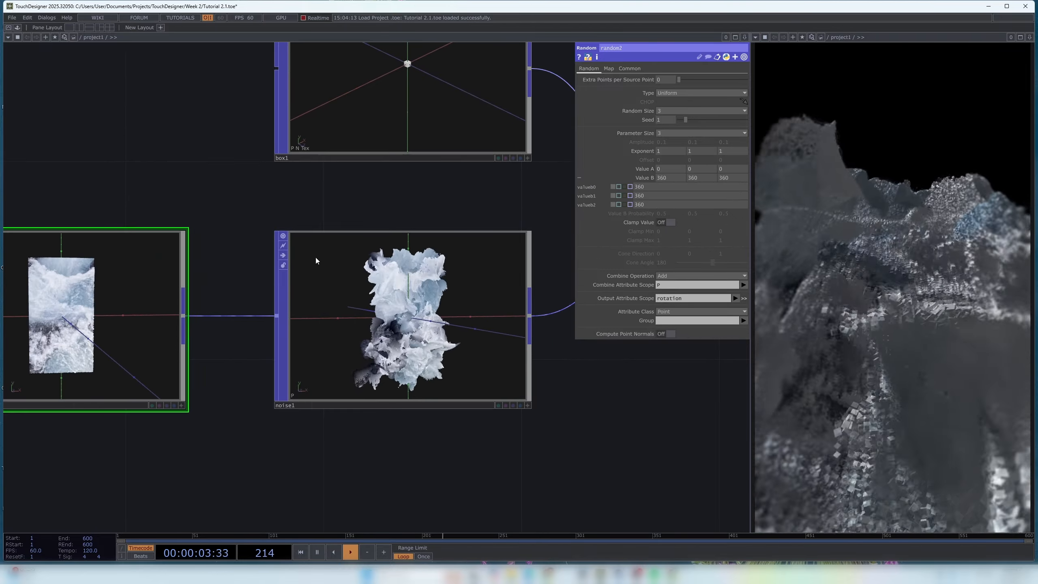
Inspect the copy1 Template parameters and review how the box and noise operators feed it.
{"action": "left_click", "coordinate": [506, 255]}
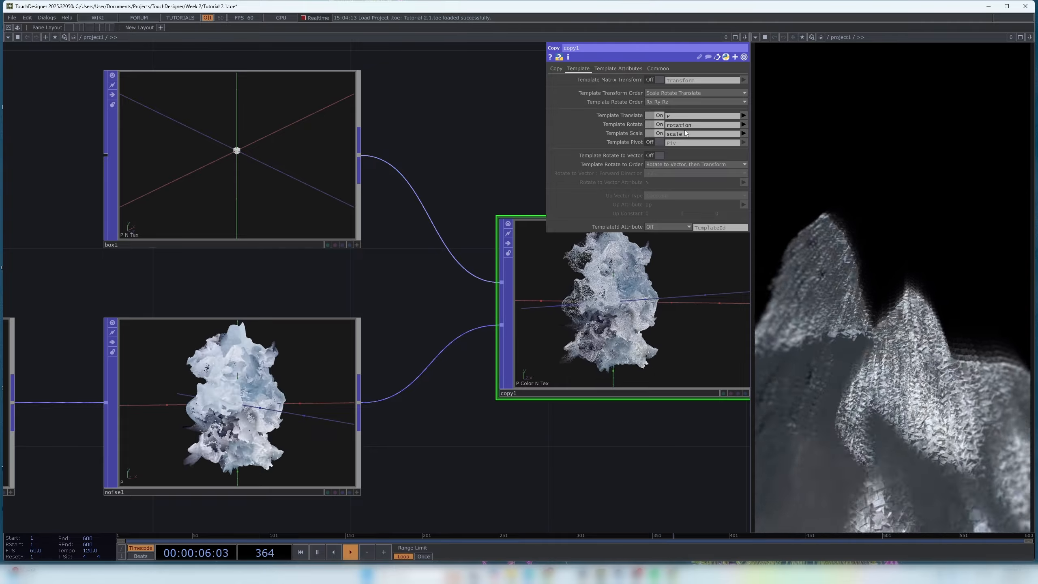
{"action": "left_click_drag", "start_coordinate": [169, 259], "coordinate": [563, 178]}
{"action": "scroll", "coordinate": [380, 207], "scroll_direction": "down", "scroll_amount": 5}
{"action": "left_click_drag", "start_coordinate": [266, 190], "coordinate": [290, 217]}
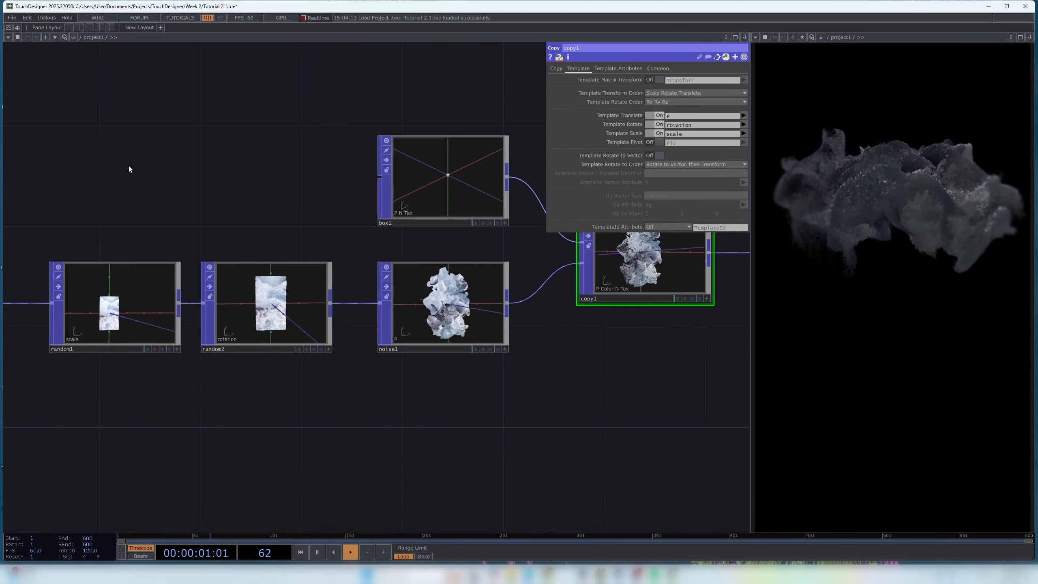
Inspect random2's rotation settings and the Transform and Noise parameters of noise1, watching how its point cloud deforms.
{"action": "left_click_drag", "start_coordinate": [308, 436], "coordinate": [309, 437]}
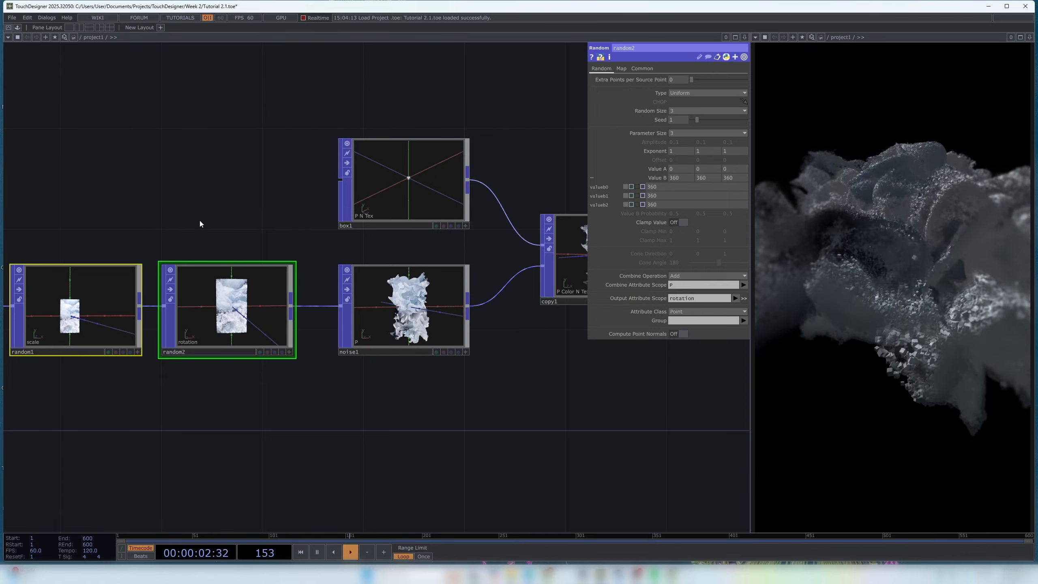
{"action": "left_click_drag", "start_coordinate": [540, 145], "coordinate": [285, 134]}
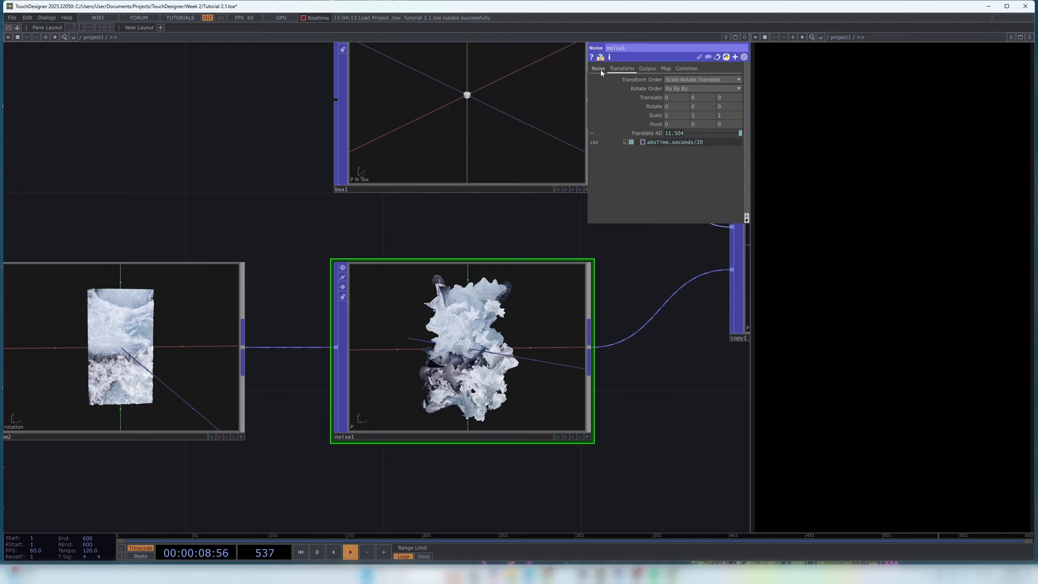
{"action": "left_click", "coordinate": [598, 68]}
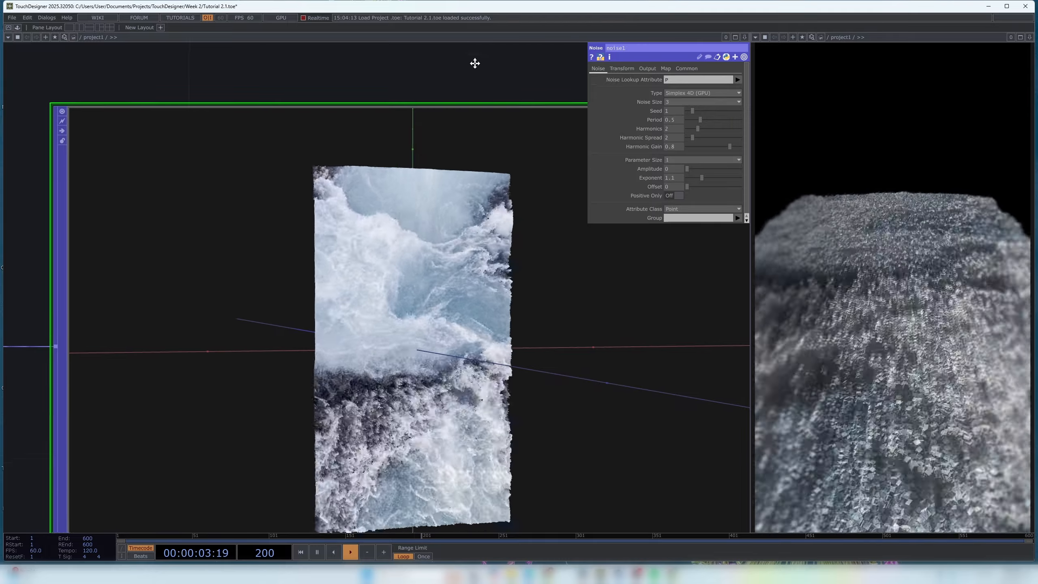
{"action": "left_click_drag", "start_coordinate": [687, 168], "coordinate": [699, 171]}
{"action": "scroll", "coordinate": [461, 71], "scroll_direction": "down", "scroll_amount": 2}
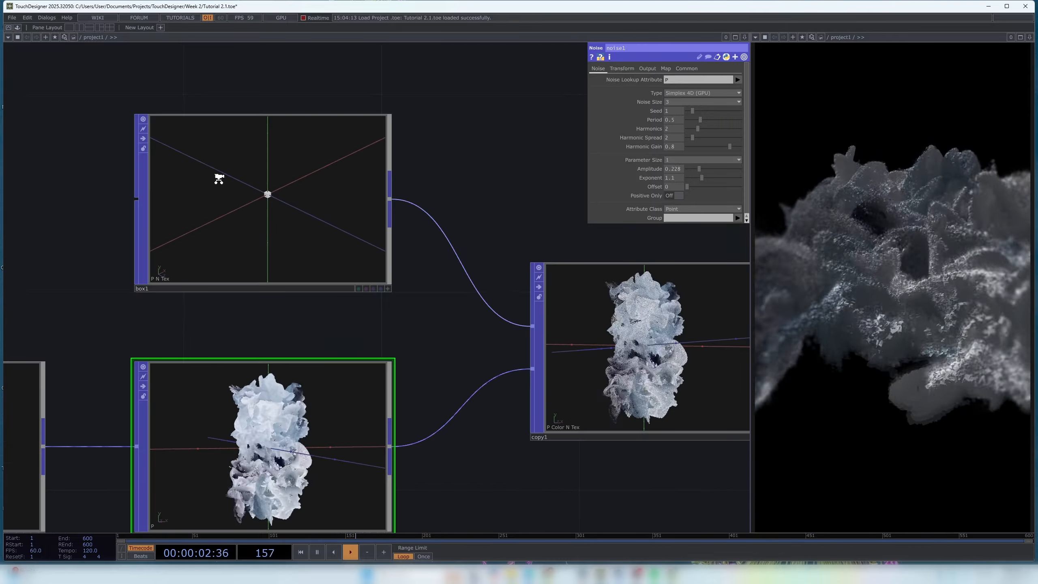
Inspect the box1 size and uniform scale parameters and trace its connection into copy1.
{"action": "scroll", "coordinate": [216, 178], "scroll_direction": "up", "scroll_amount": 5}
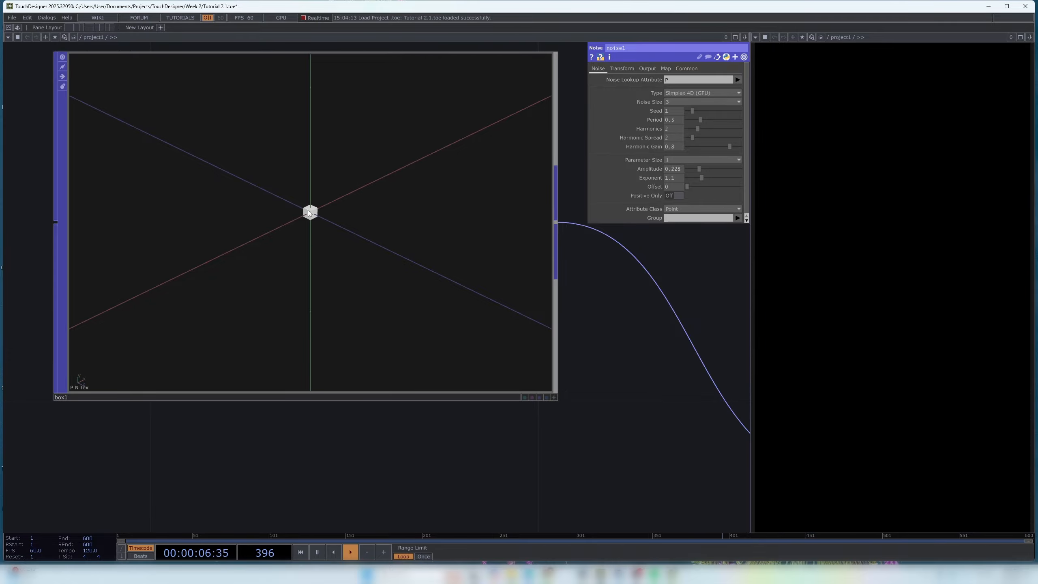
{"action": "left_click", "coordinate": [321, 224]}
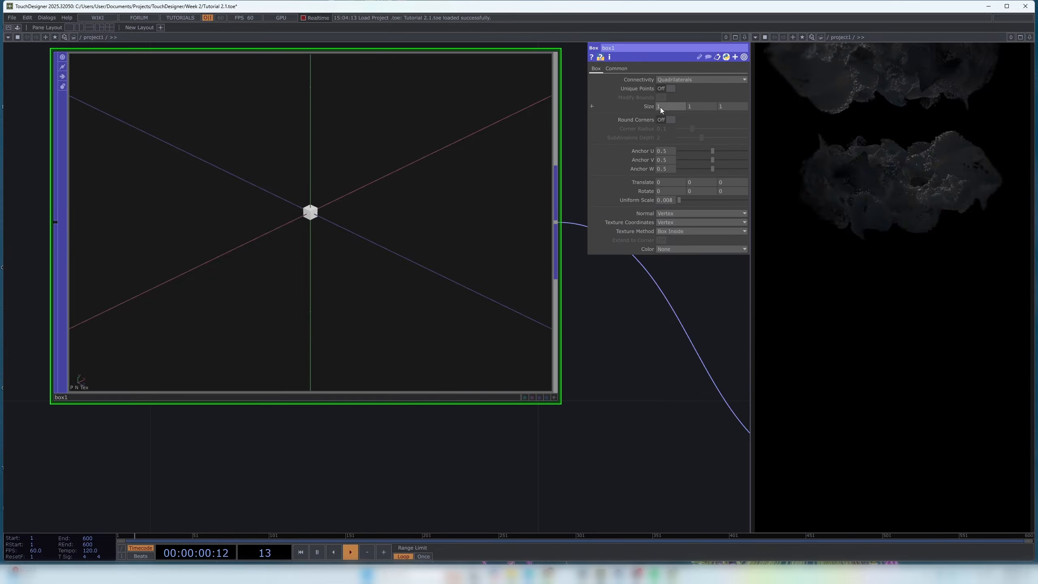
{"action": "left_click_drag", "start_coordinate": [609, 433], "coordinate": [420, 241]}
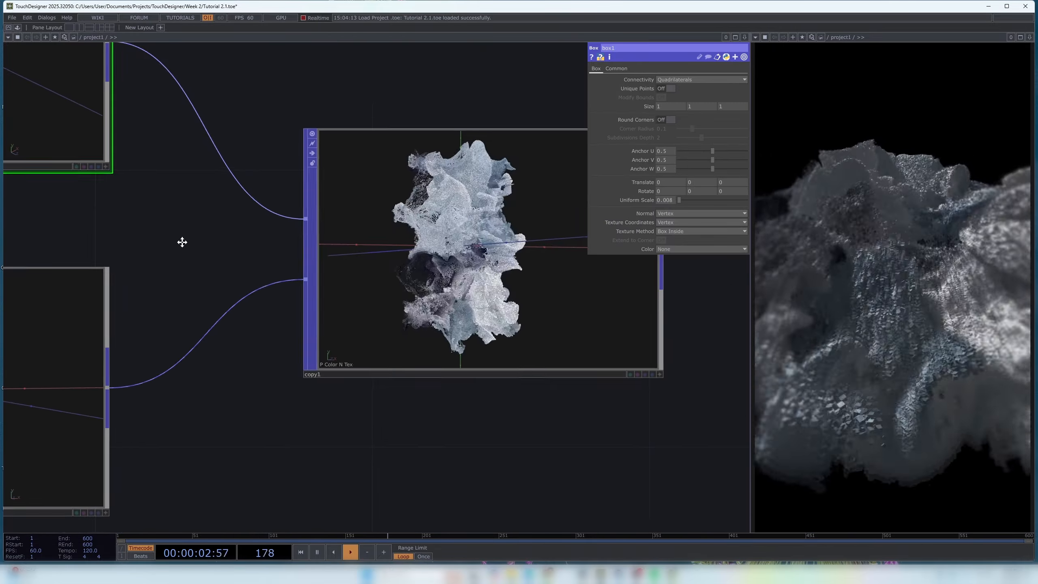
Examine the copy1 boxes up close and compare them with the points in the noise1 viewer.
{"action": "left_click_drag", "start_coordinate": [180, 241], "coordinate": [230, 231]}
{"action": "scroll", "coordinate": [432, 242], "scroll_direction": "up", "scroll_amount": 10}
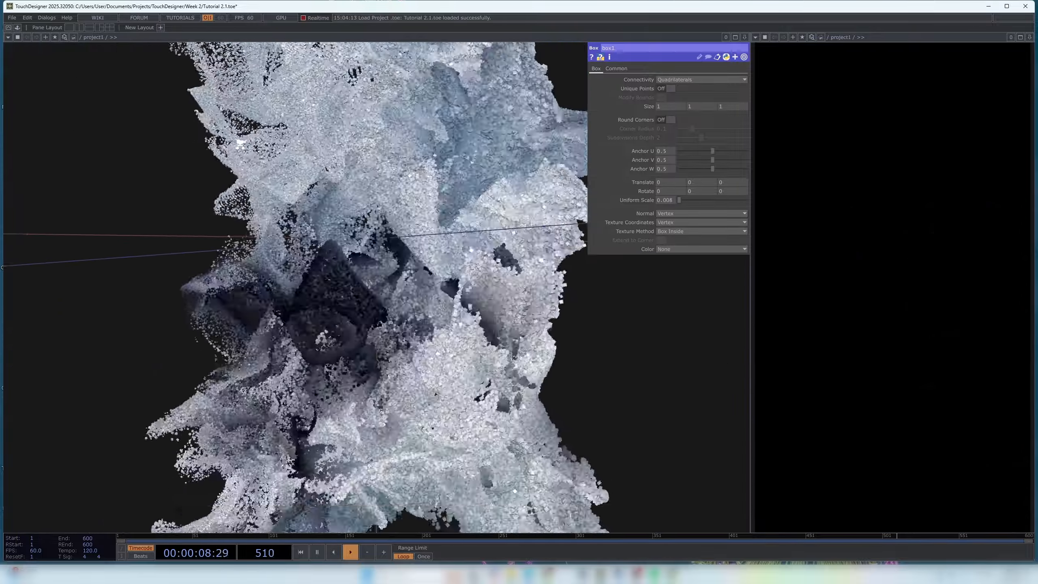
{"action": "scroll", "coordinate": [432, 240], "scroll_direction": "down", "scroll_amount": 10}
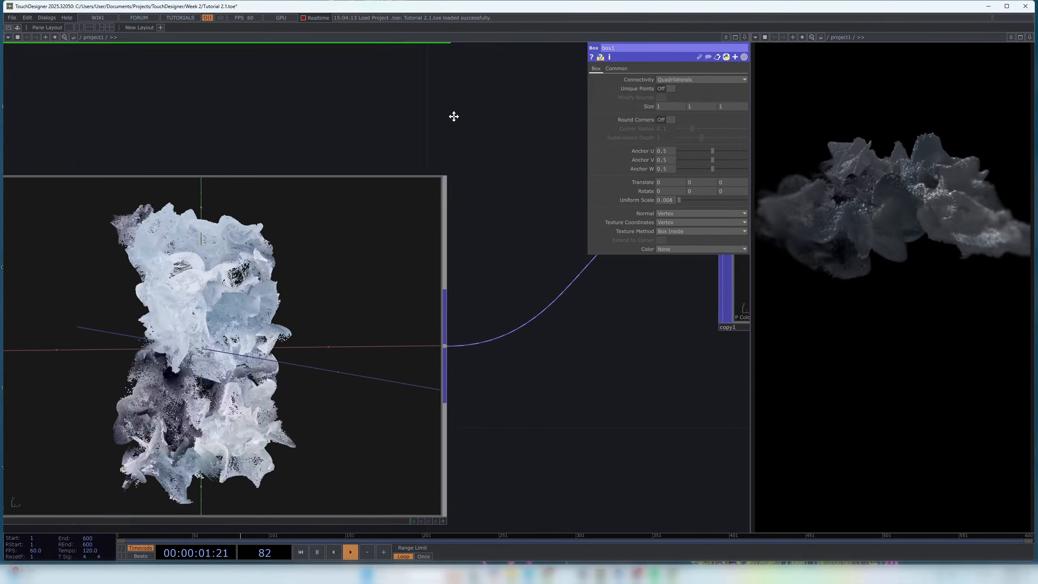
{"action": "scroll", "coordinate": [348, 336], "scroll_direction": "up", "scroll_amount": 5}
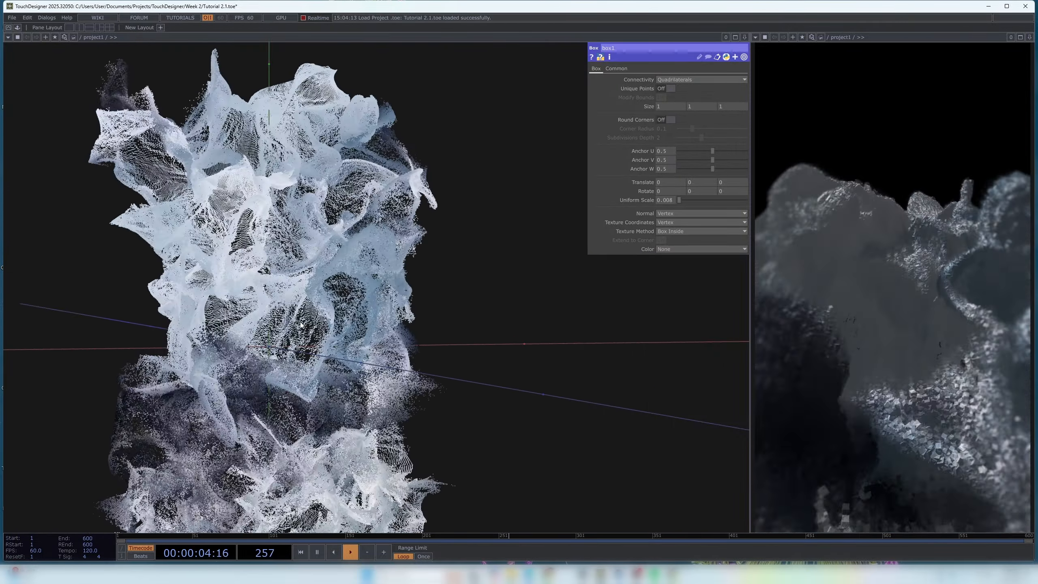
{"action": "scroll", "coordinate": [427, 390], "scroll_direction": "down", "scroll_amount": 5}
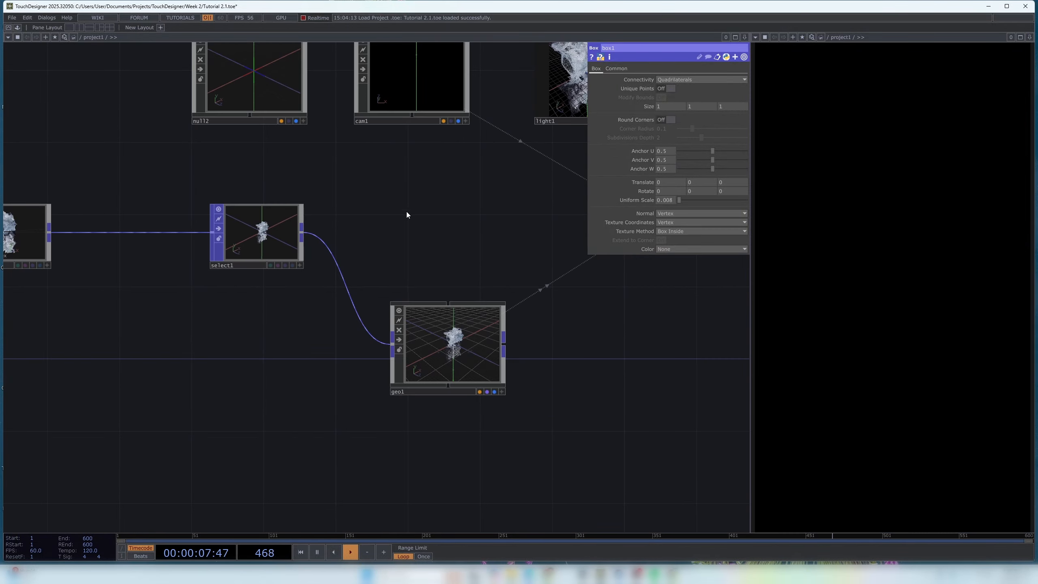
Follow the network from select1 and geo1 through render1, and inspect the feedback1 target and the over1 composite.
{"action": "left_click_drag", "start_coordinate": [408, 215], "coordinate": [306, 394]}
{"action": "scroll", "coordinate": [306, 391], "scroll_direction": "down", "scroll_amount": 2}
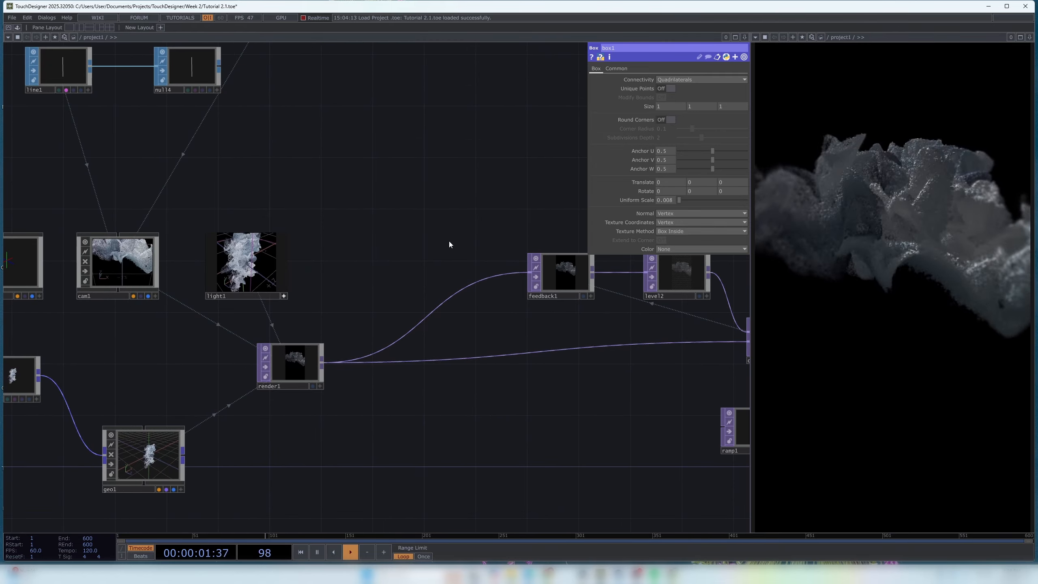
{"action": "left_click_drag", "start_coordinate": [449, 241], "coordinate": [153, 214]}
{"action": "left_click_drag", "start_coordinate": [317, 217], "coordinate": [175, 191]}
{"action": "mouse_move", "coordinate": [131, 169]}
{"action": "right_mouse_down"}
{"action": "mouse_move", "coordinate": [200, 228]}
{"action": "mouse_move", "coordinate": [487, 389]}
{"action": "mouse_move", "coordinate": [437, 315]}
{"action": "right_mouse_up"}
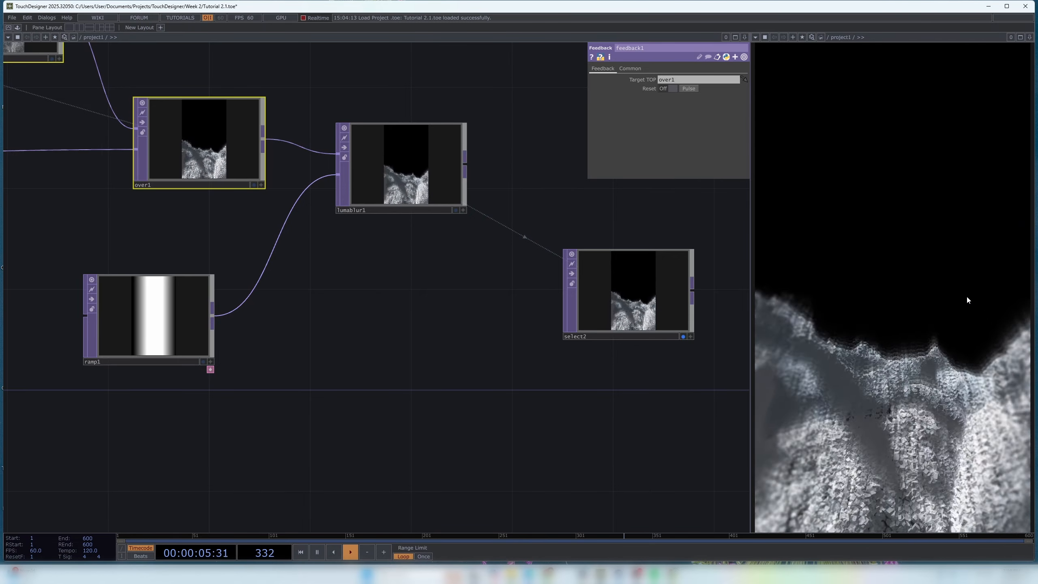
Pause the timeline at frame 215 and inspect how ramp1 and the lumablur1 filter settings blur the render's edges.
{"action": "left_click_drag", "start_coordinate": [399, 536], "coordinate": [445, 535]}
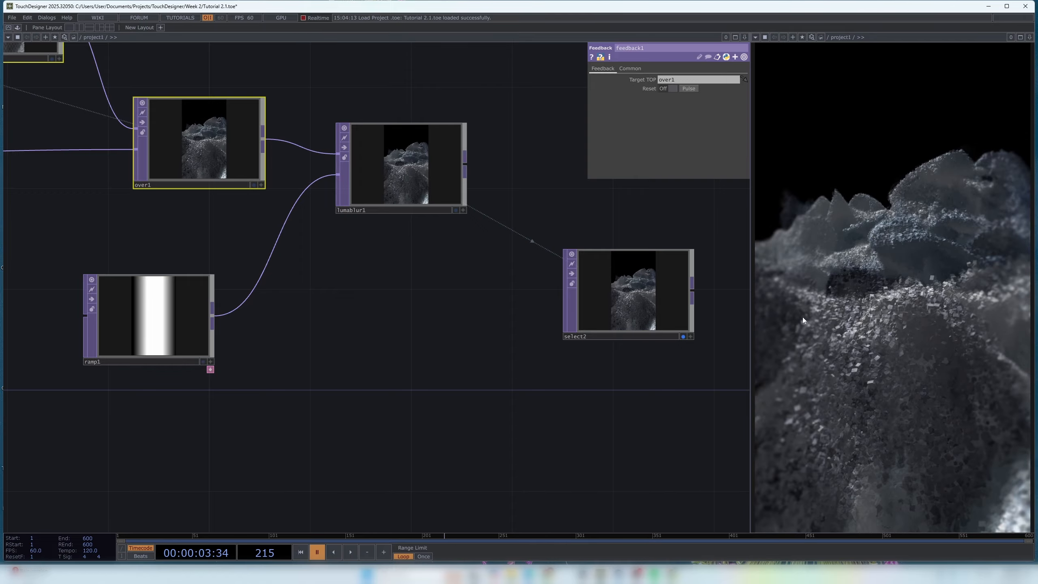
{"action": "left_click", "coordinate": [176, 332]}
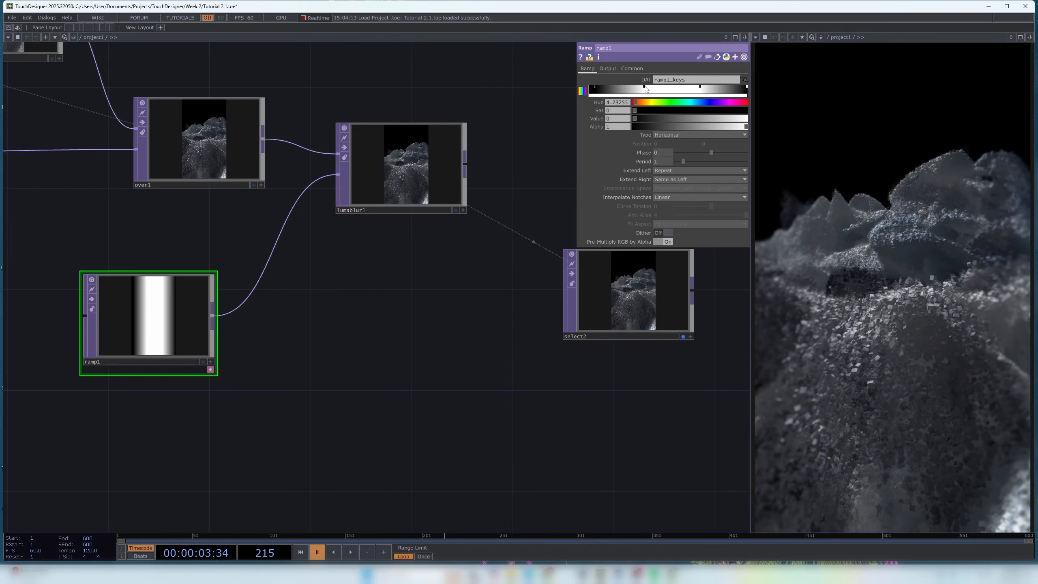
{"action": "left_click", "coordinate": [401, 180]}
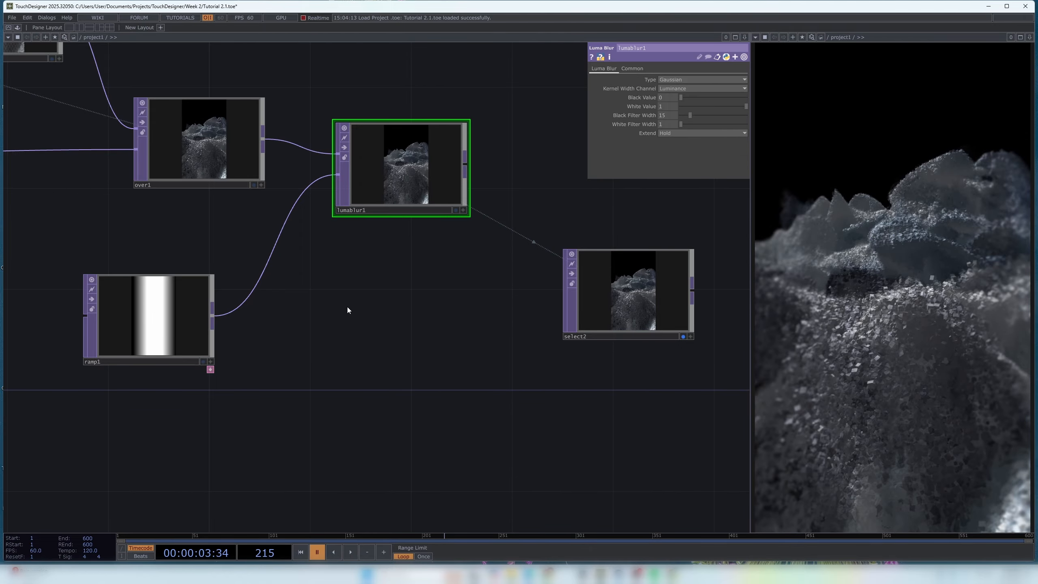
{"action": "left_click", "coordinate": [393, 209]}
{"action": "left_click_drag", "start_coordinate": [347, 310], "coordinate": [566, 391]}
Inspect the cam1 Xform parameters and trace its path and position references to the circle1 and null3 operators.
{"action": "left_click", "coordinate": [392, 377]}
{"action": "left_click_drag", "start_coordinate": [460, 362], "coordinate": [207, 325]}
{"action": "left_click_drag", "start_coordinate": [417, 351], "coordinate": [572, 378]}
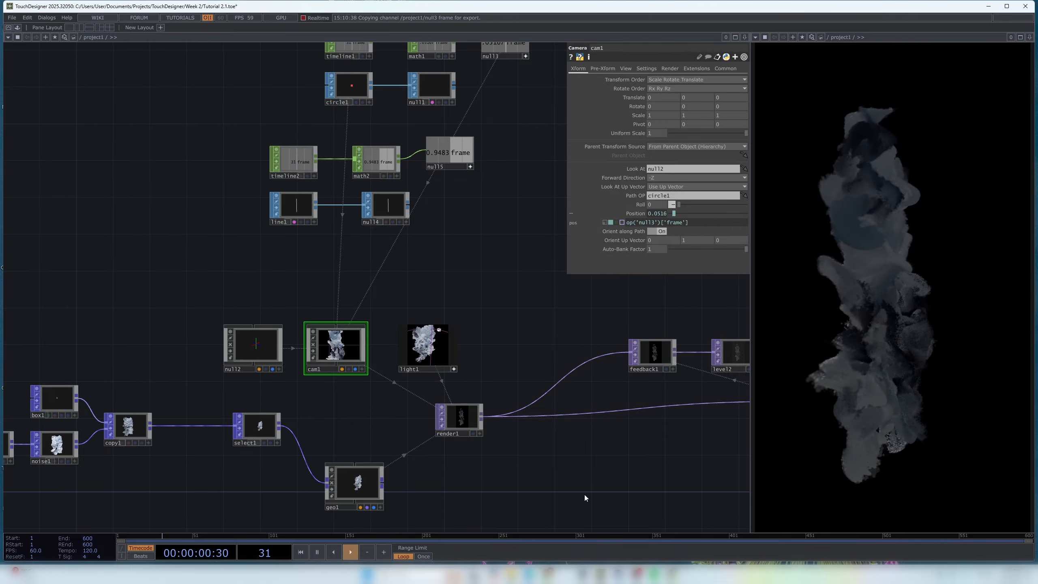
{"action": "left_click_drag", "start_coordinate": [436, 233], "coordinate": [362, 321]}
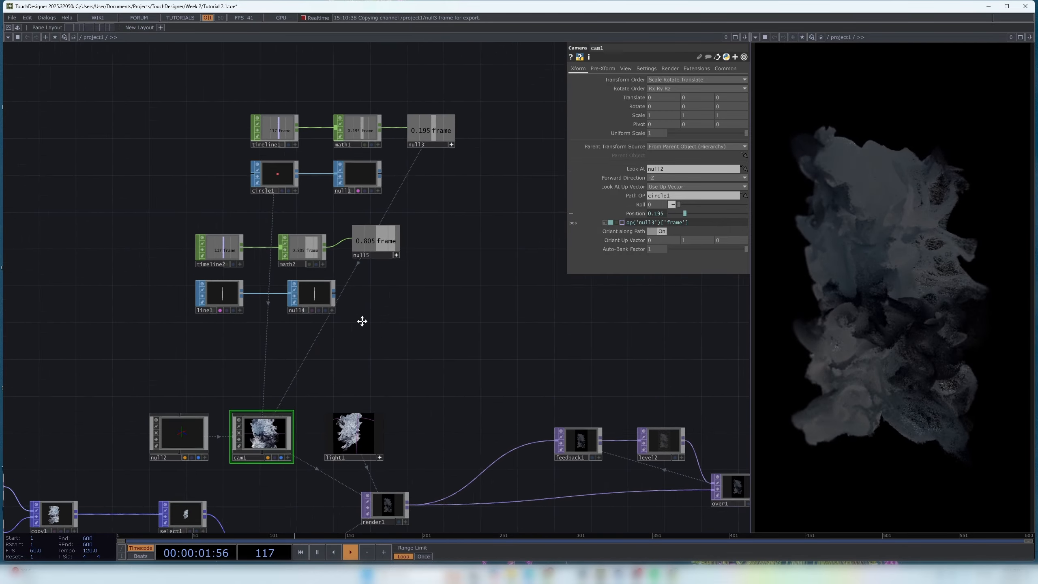
{"action": "scroll", "coordinate": [241, 135], "scroll_direction": "up", "scroll_amount": 2}
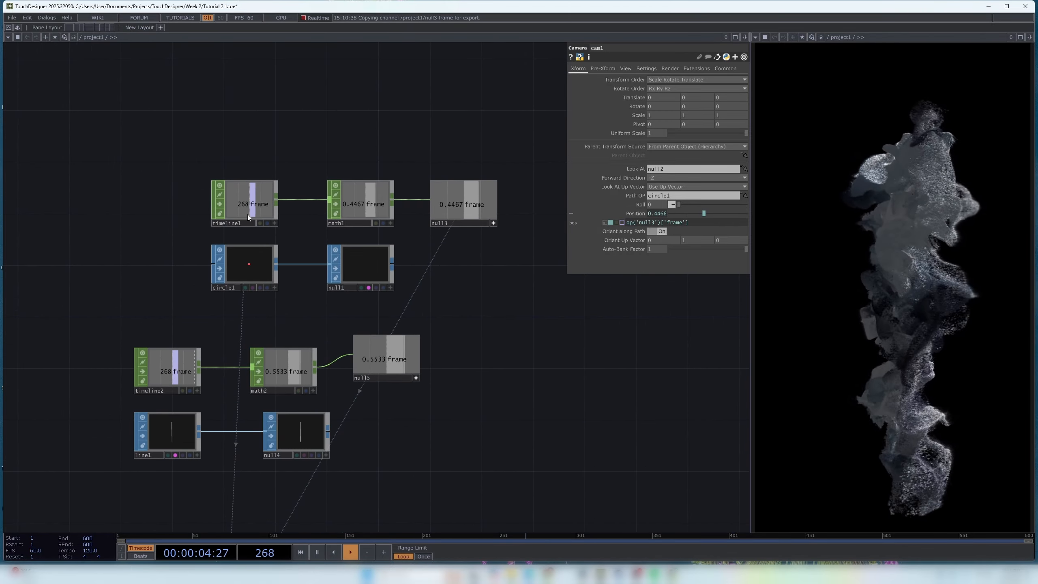
Check the math1 Range parameters against cam1's position expression and review the timeline and path operators driving the camera.
{"action": "left_click", "coordinate": [342, 201]}
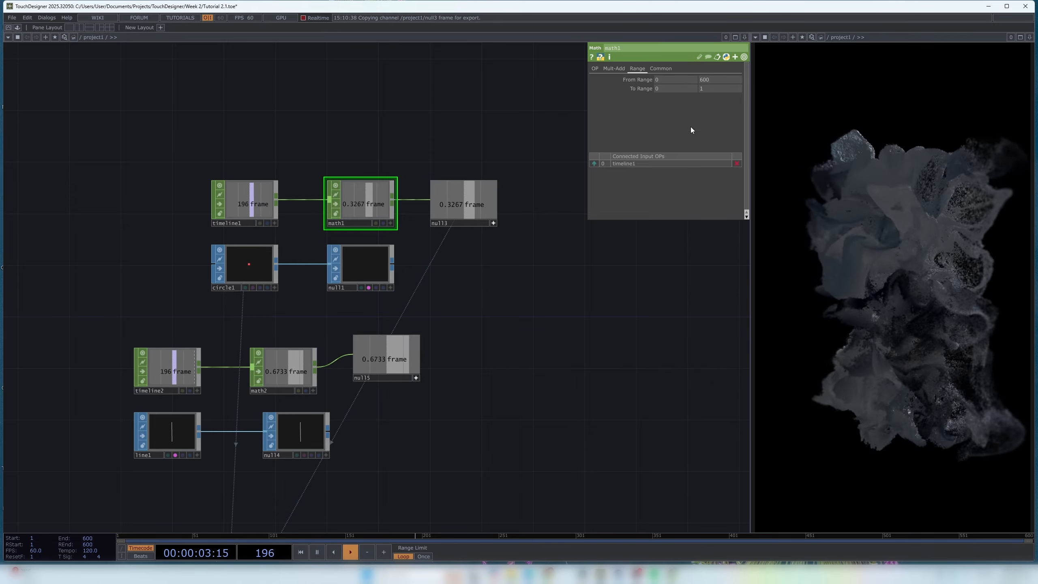
{"action": "left_click_drag", "start_coordinate": [457, 378], "coordinate": [475, 257]}
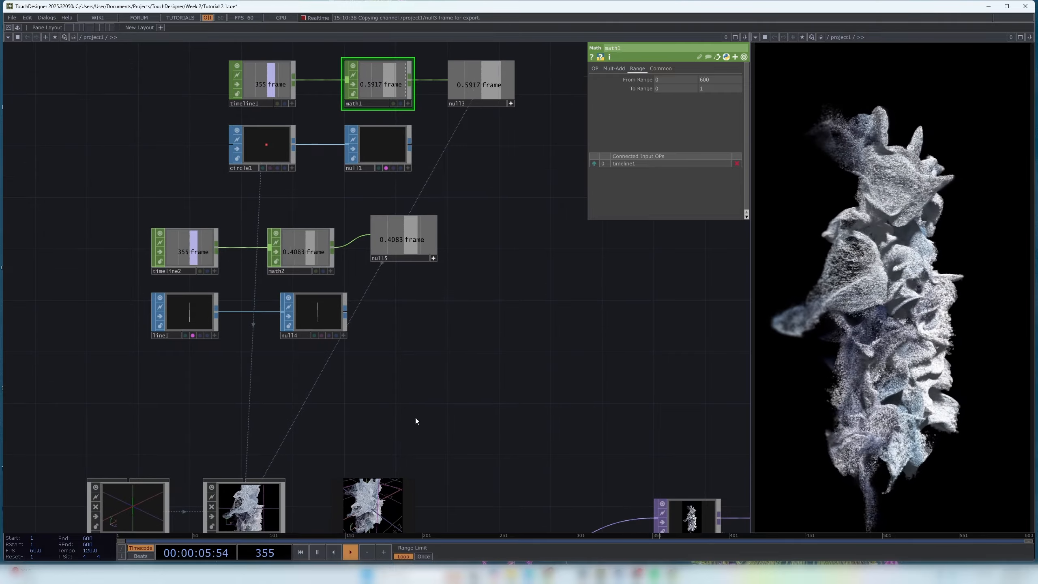
{"action": "left_click_drag", "start_coordinate": [416, 417], "coordinate": [461, 326]}
{"action": "left_click", "coordinate": [286, 426]}
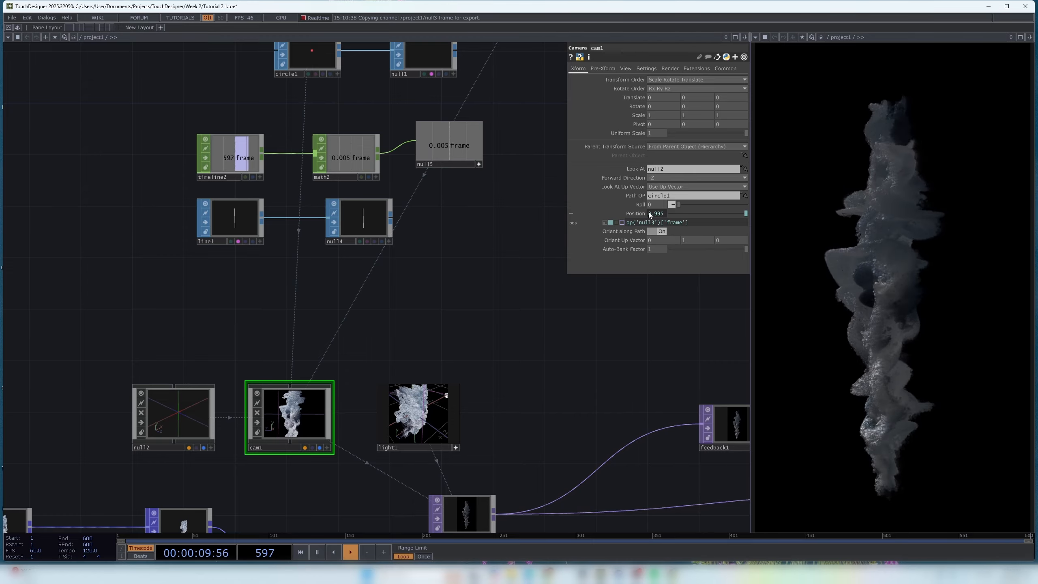
{"action": "left_click_drag", "start_coordinate": [393, 317], "coordinate": [331, 346]}
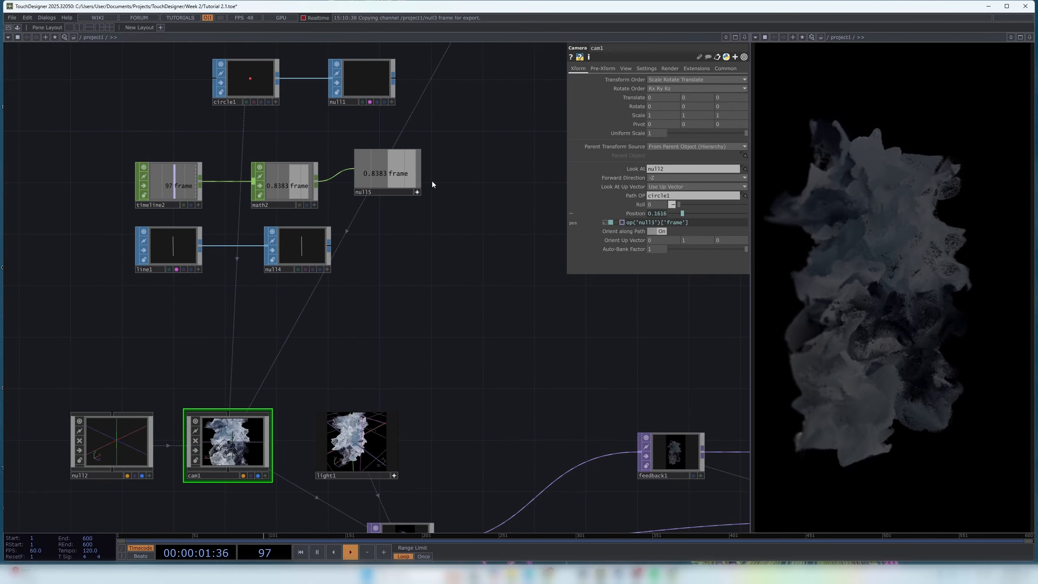
{"action": "left_click_drag", "start_coordinate": [482, 258], "coordinate": [417, 394]}
{"action": "left_click", "coordinate": [161, 233]}
{"action": "left_click_drag", "start_coordinate": [444, 290], "coordinate": [546, 110]}
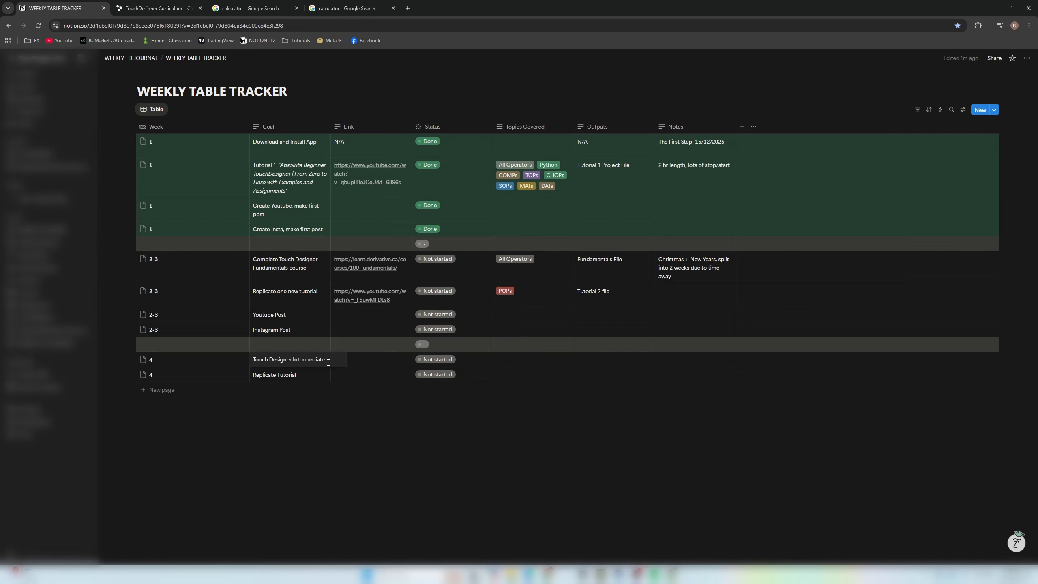
Switch to the browser and compare the Fundamentals and Intermediate courses on the TouchDesigner Curriculum page with the weekly tracker goals.
{"action": "left_click", "coordinate": [183, 4]}
{"action": "scroll", "coordinate": [308, 310], "scroll_direction": "up", "scroll_amount": 5}
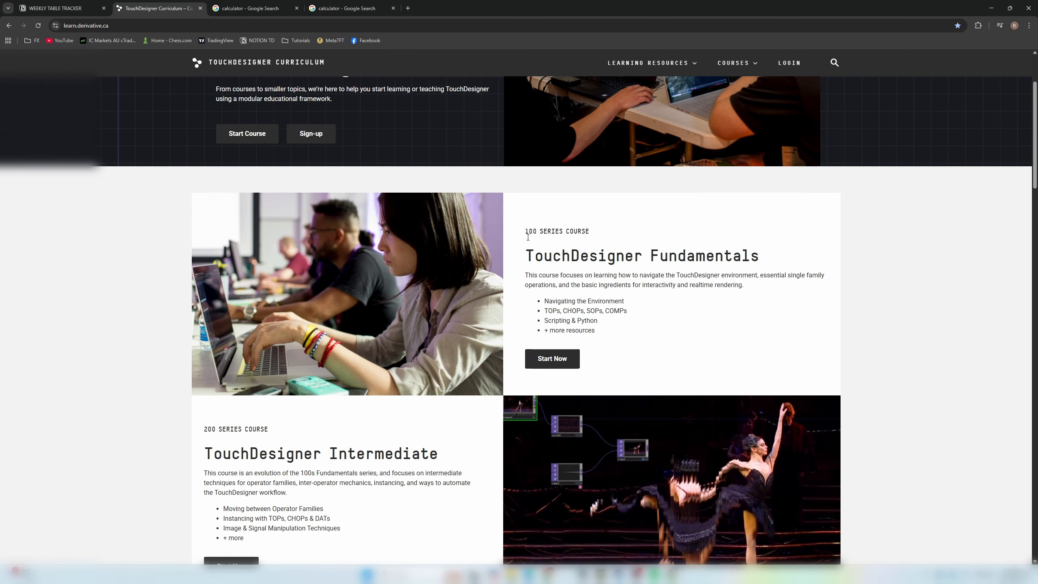
{"action": "left_click_drag", "start_coordinate": [528, 237], "coordinate": [644, 371]}
{"action": "scroll", "coordinate": [644, 371], "scroll_direction": "down", "scroll_amount": 3}
{"action": "left_click_drag", "start_coordinate": [203, 266], "coordinate": [411, 382]}
{"action": "key", "text": "ctrl+shift+Tab"}
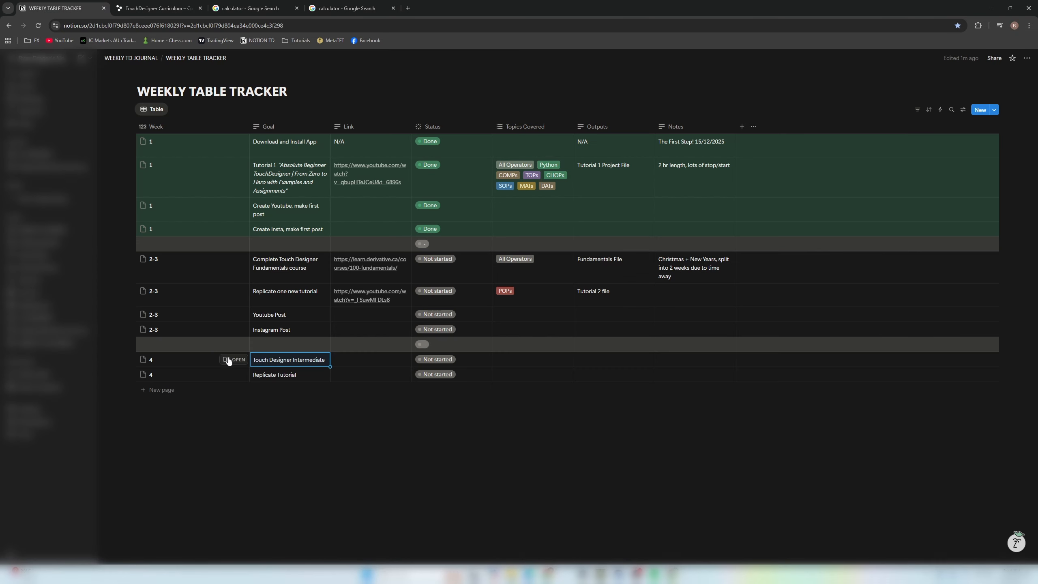
{"action": "left_click", "coordinate": [151, 5]}
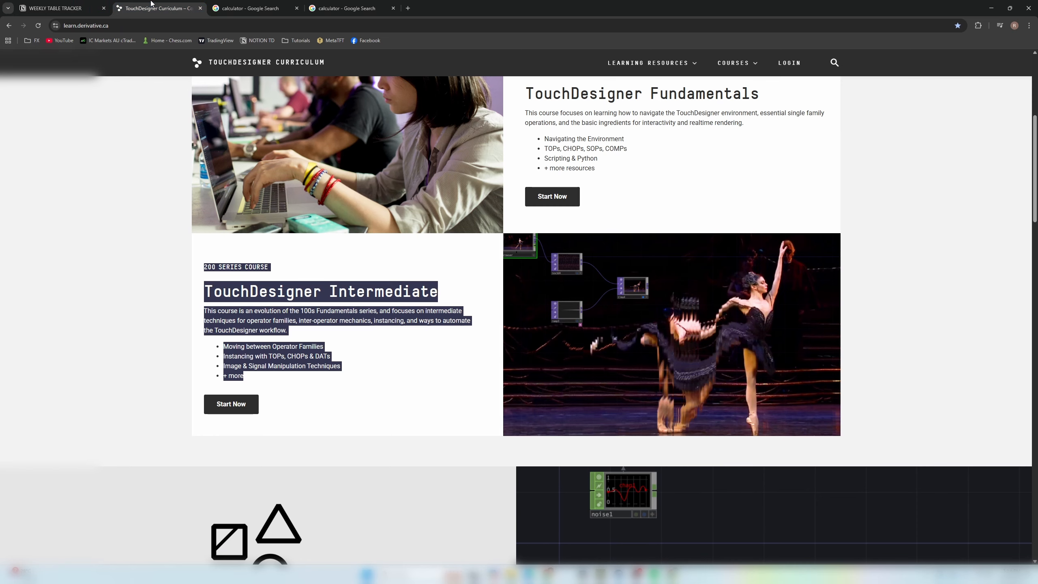
Add a week 4 row with the goal "POPs Tutorial" and status Not started to the Weekly Table Tracker.
{"action": "left_click", "coordinate": [66, 8]}
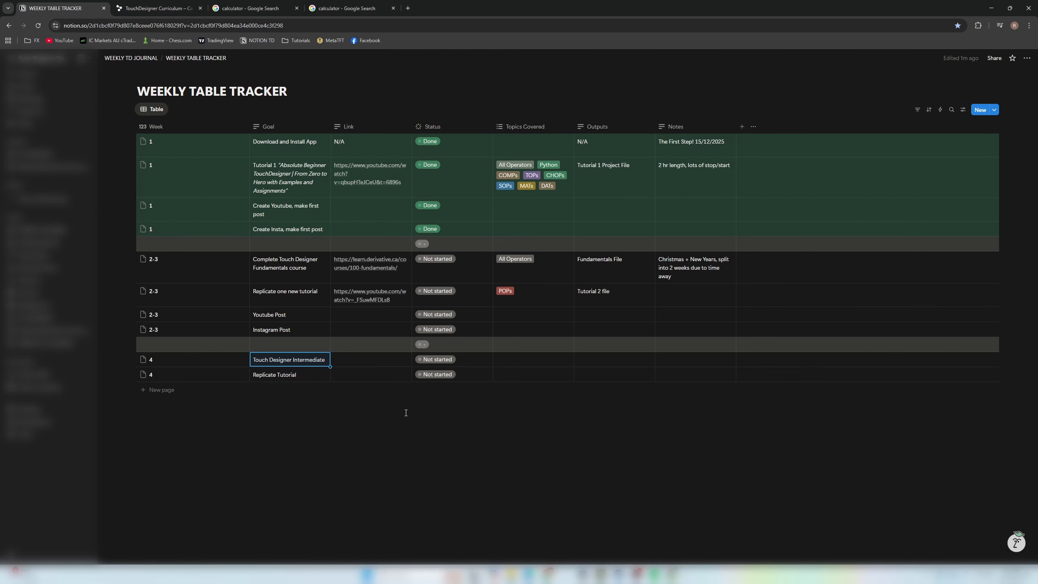
{"action": "left_click", "coordinate": [280, 377]}
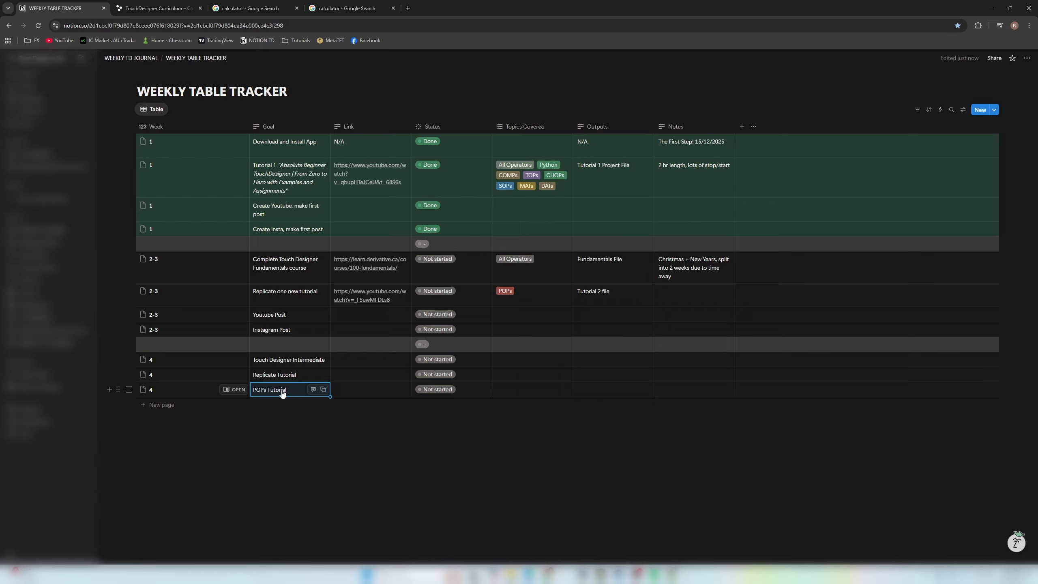
{"action": "left_click", "coordinate": [436, 449]}
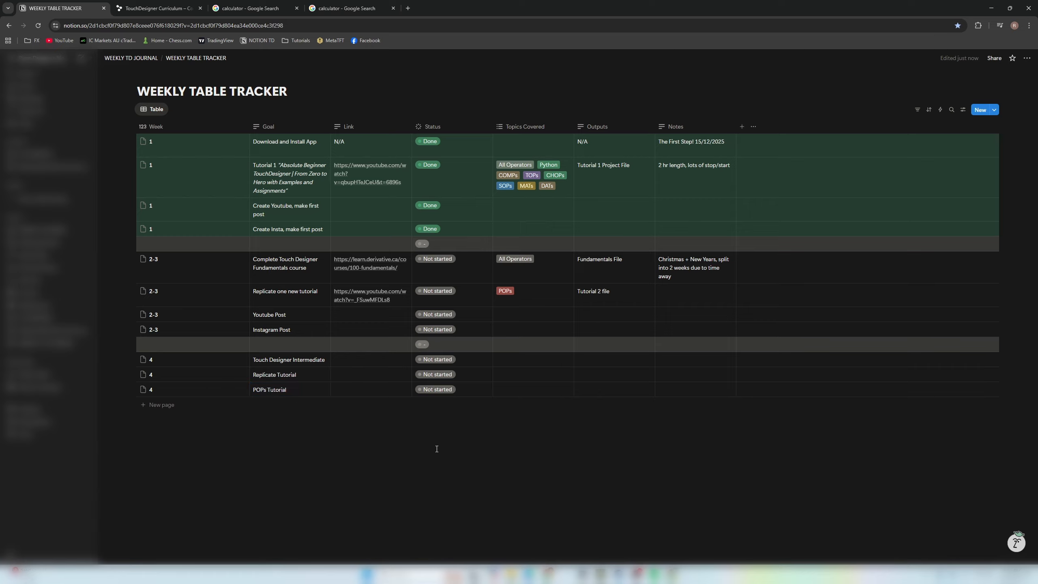